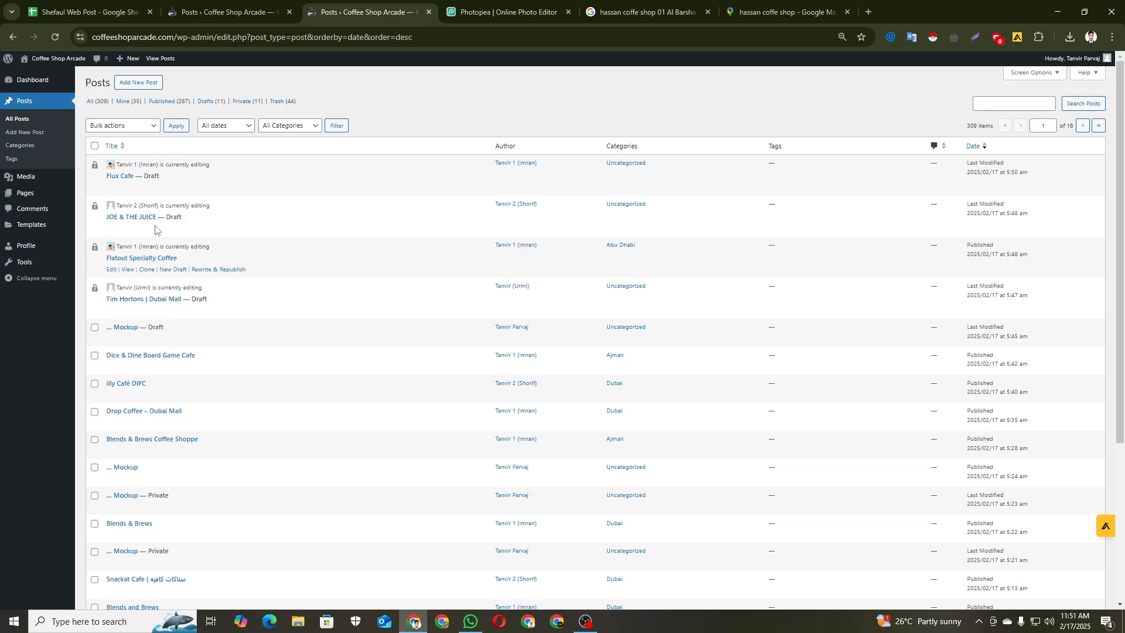
# Clone the published "... Mockup" post from the title-sorted list and open the older "... Mockup" draft for editing
pyautogui.click(113, 146)
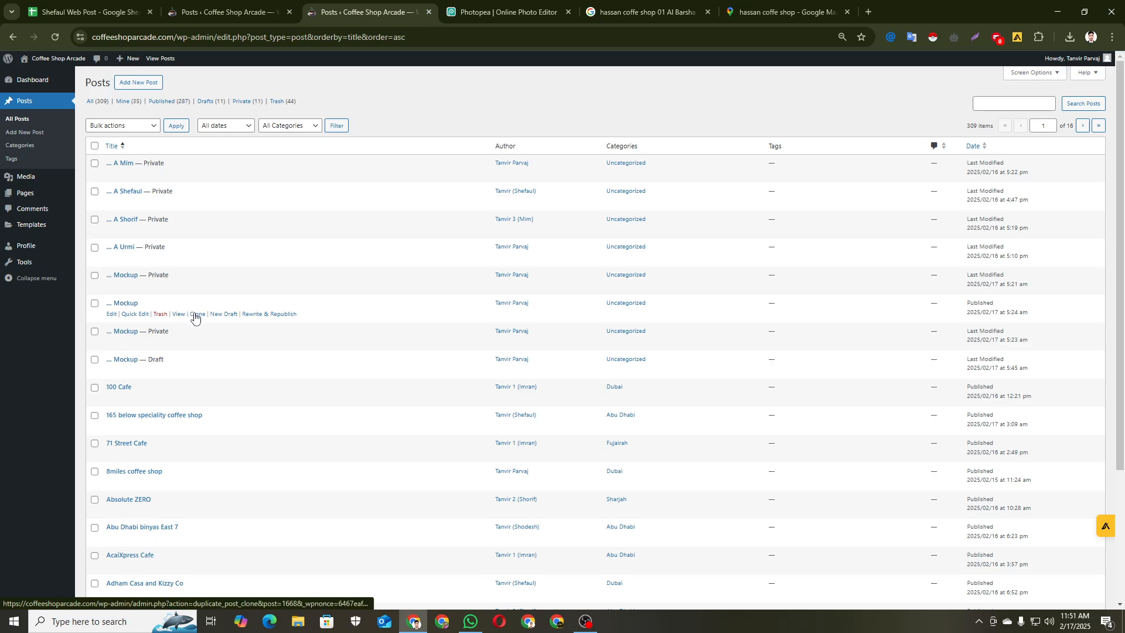
pyautogui.click(197, 315)
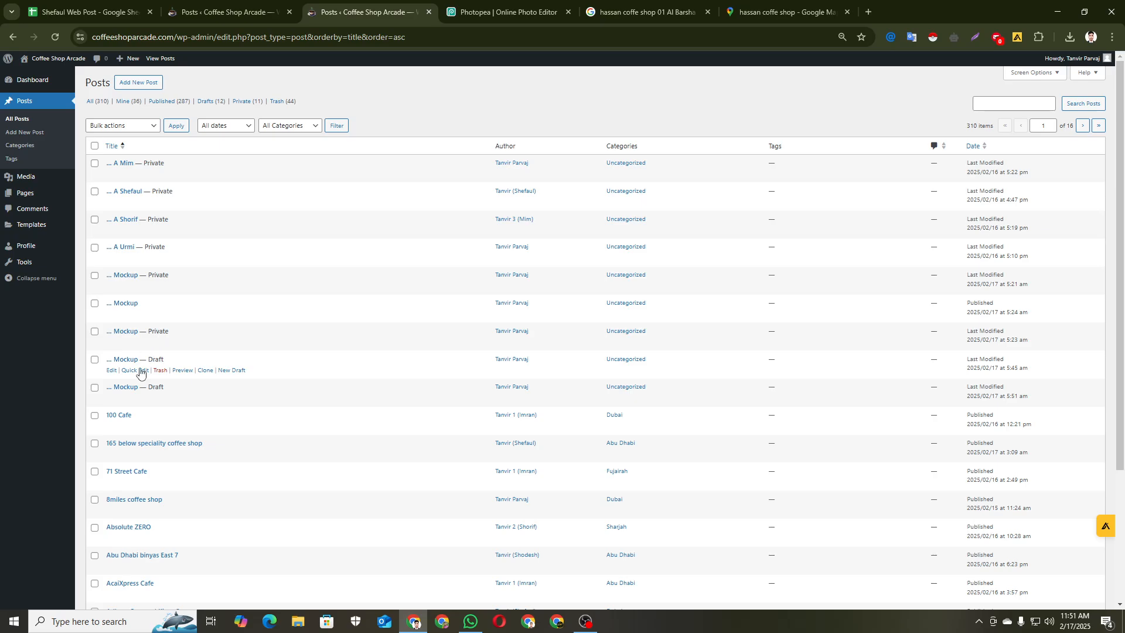
pyautogui.click(112, 371)
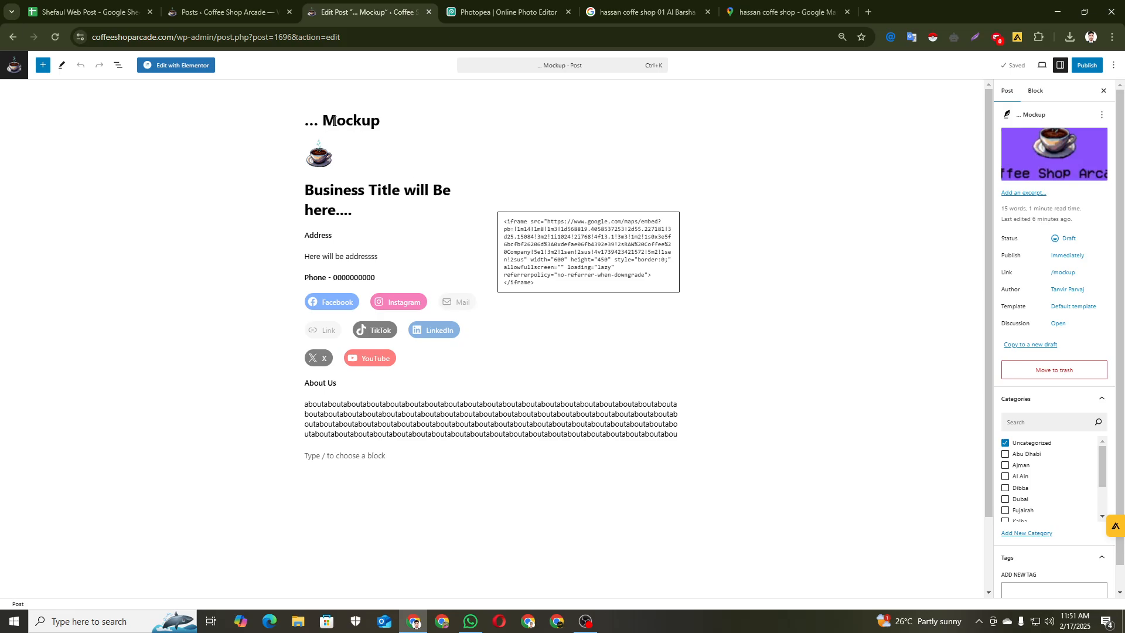
# Replace "Mockup" in the draft's title with "A" followed by the member's name
pyautogui.moveTo(331, 120); pyautogui.dragTo(378, 120)
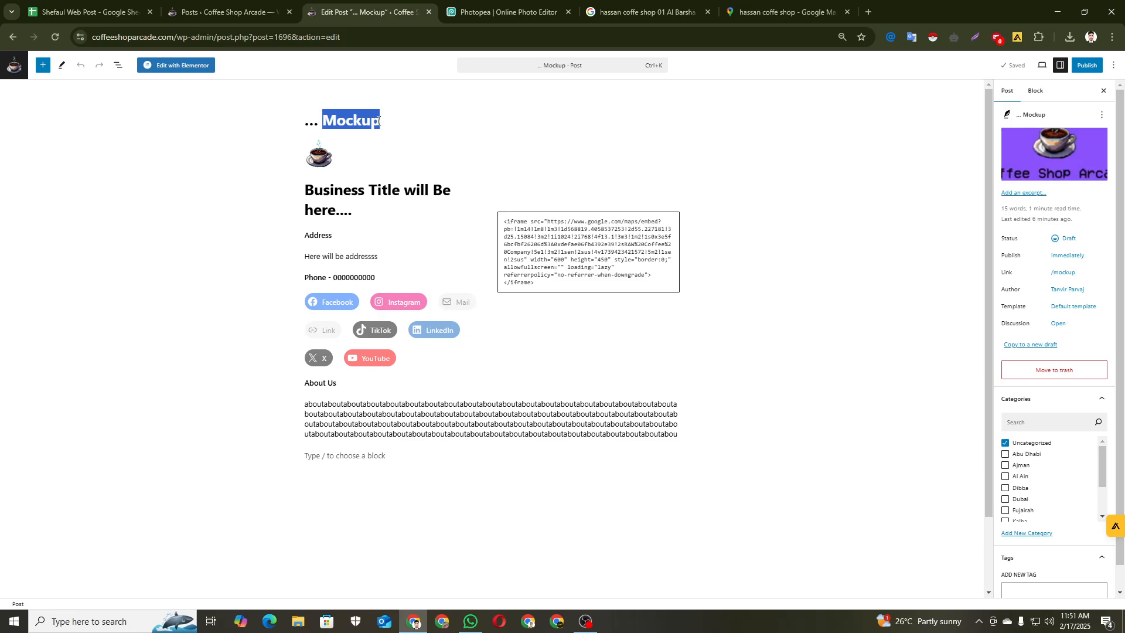
pyautogui.write('A')
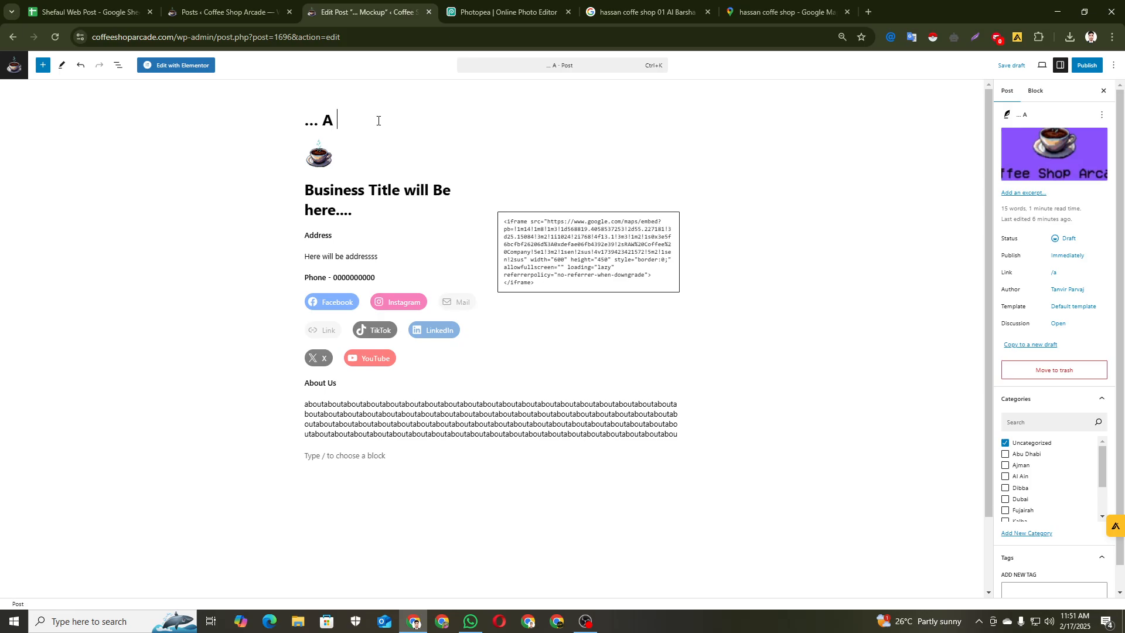
pyautogui.write('Tanvir')
pyautogui.click(460, 137)
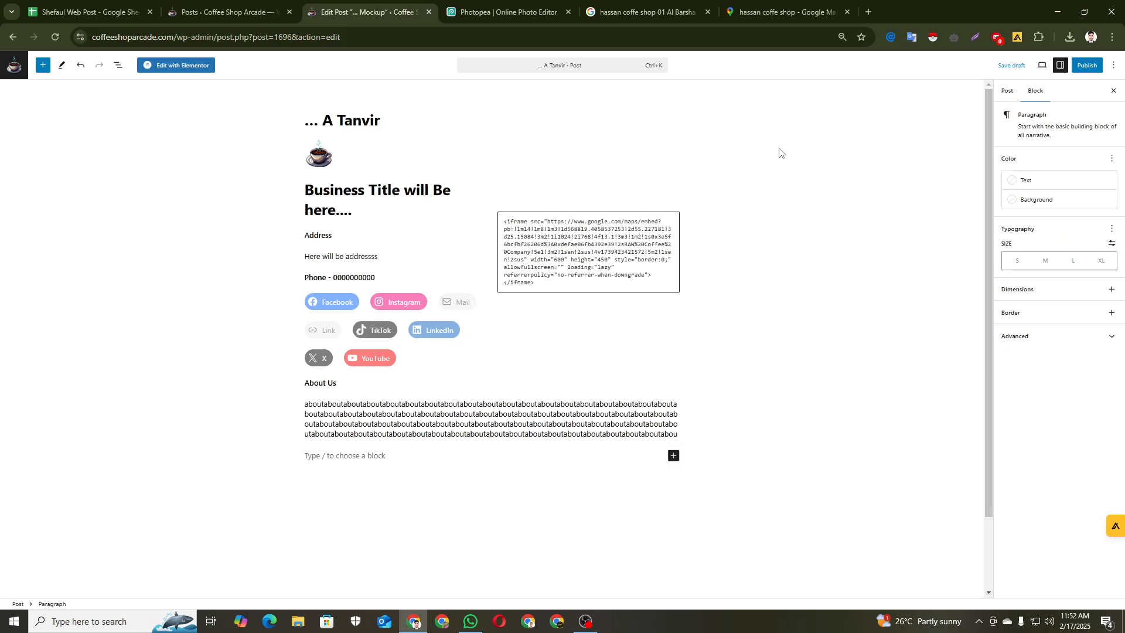
# Set the post's status and visibility to Private
pyautogui.click(1010, 92)
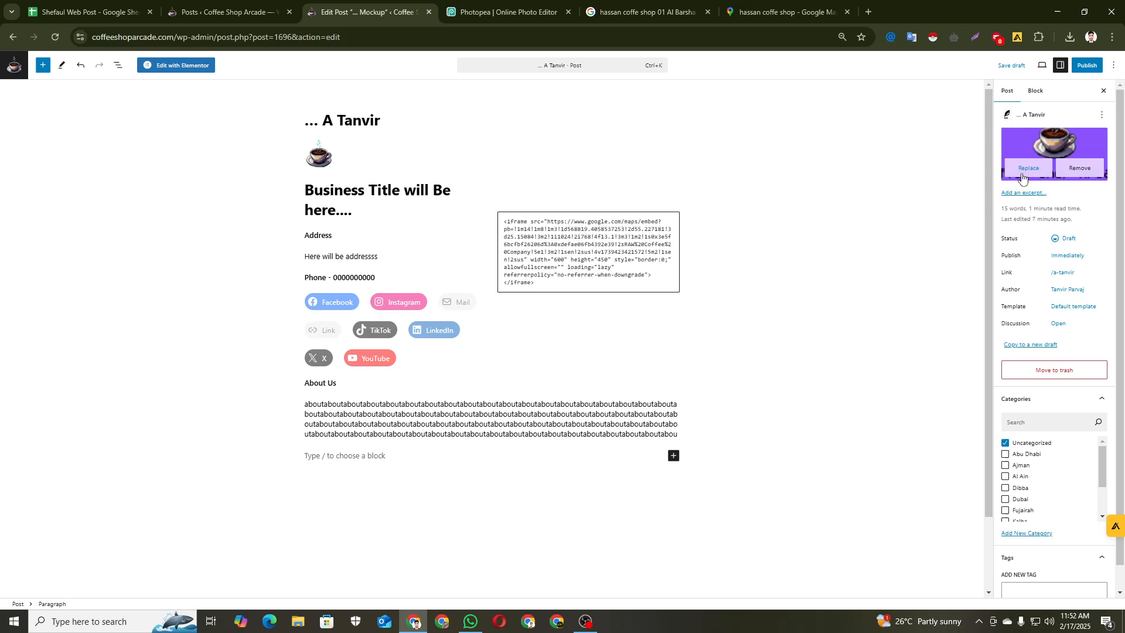
pyautogui.click(1064, 240)
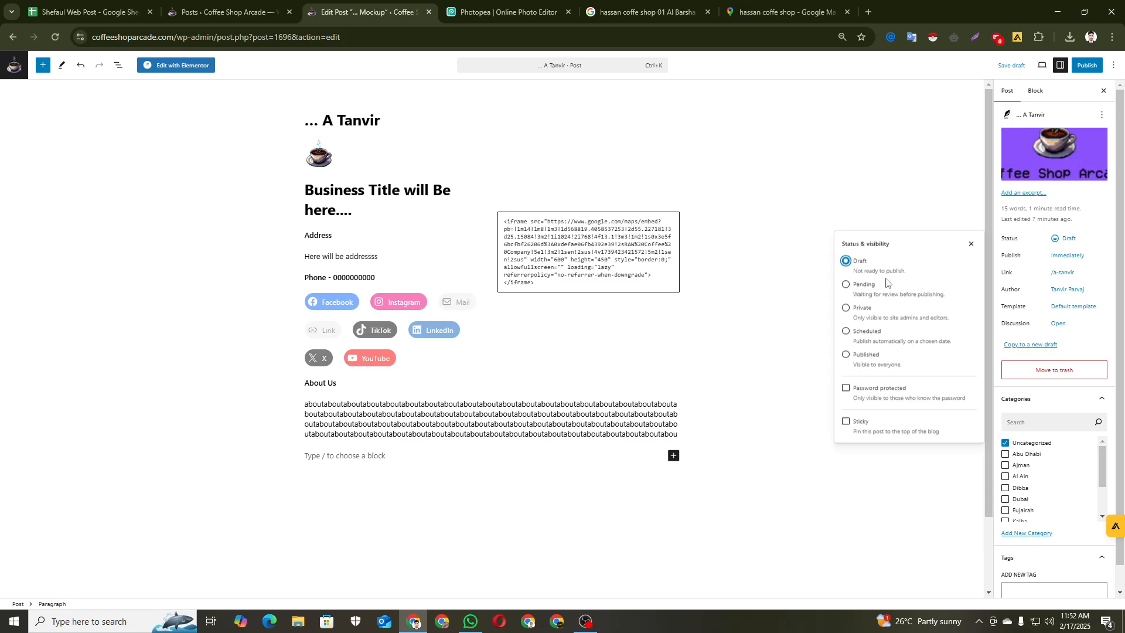
pyautogui.click(846, 309)
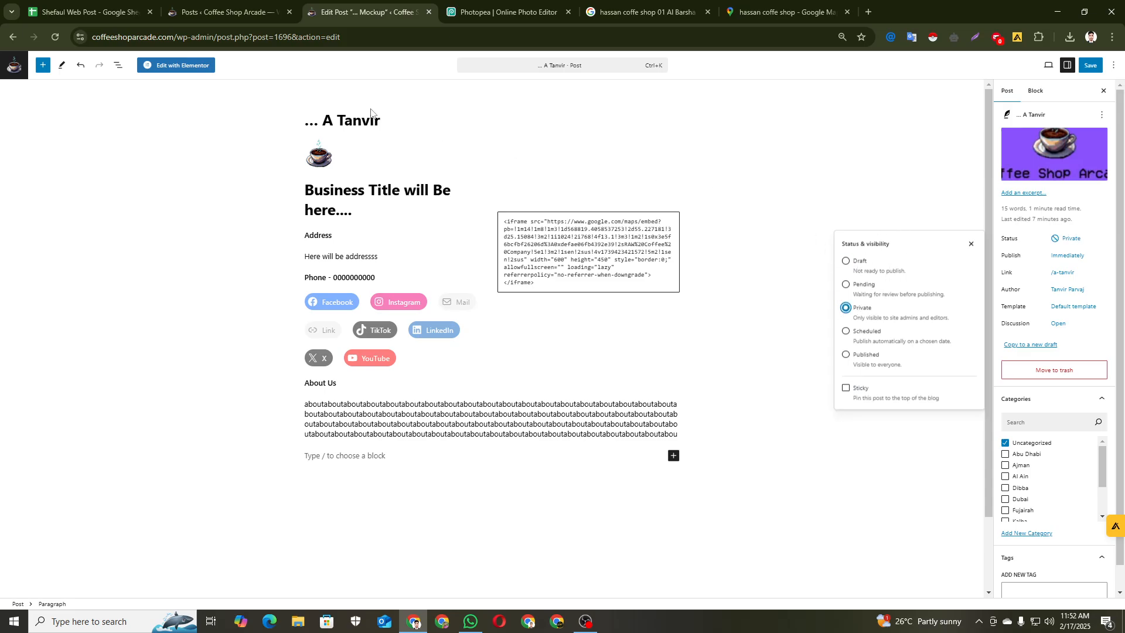
pyautogui.click(873, 188)
# View the media library images available for replacing the post's featured image
pyautogui.moveTo(1063, 169)
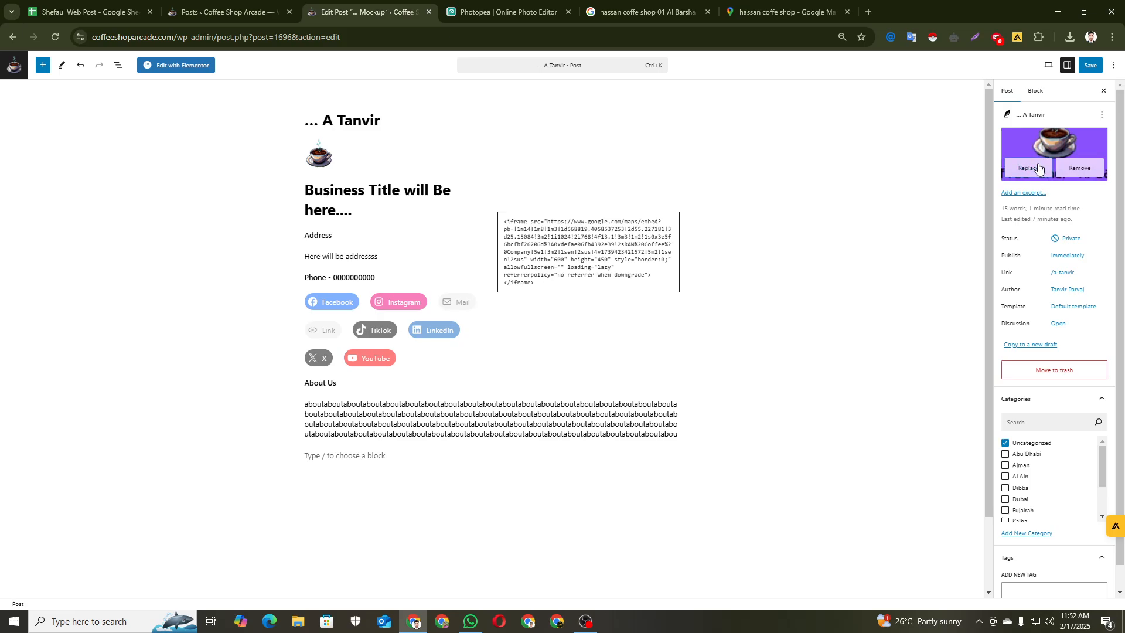
pyautogui.click(1036, 170)
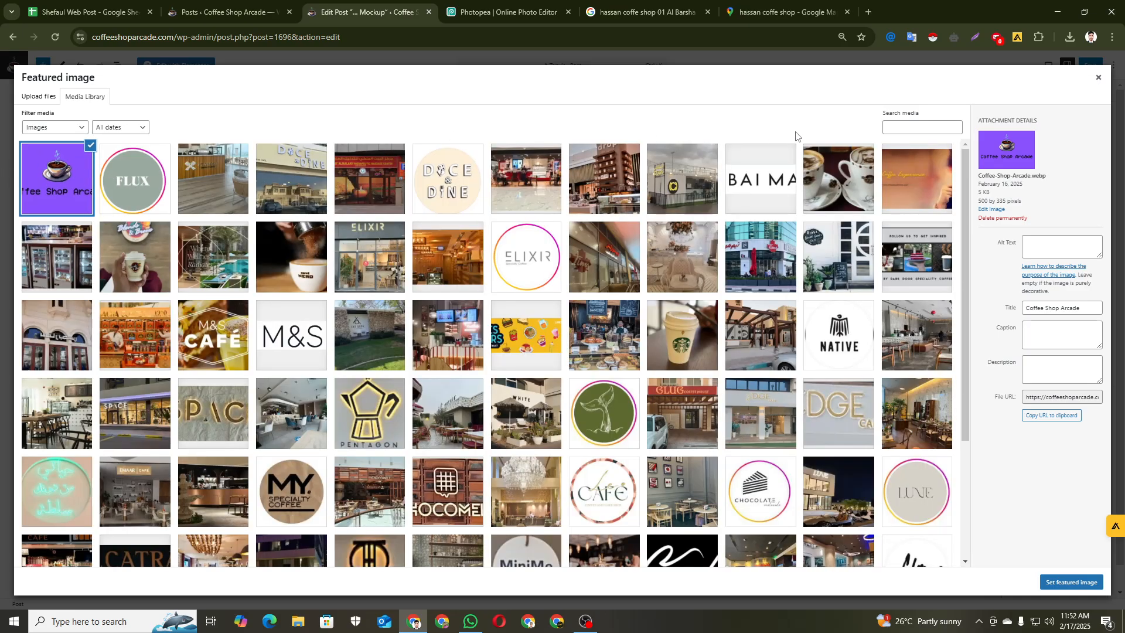
pyautogui.click(1099, 78)
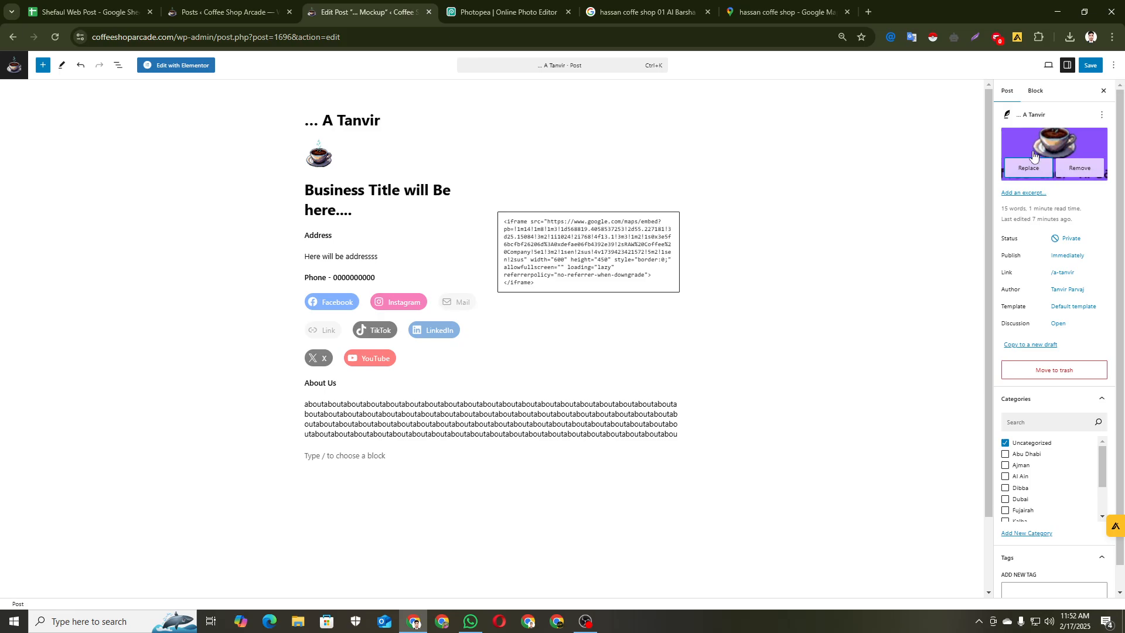
# Save the private post and return to the list of all posts
pyautogui.hotkey('ctrl', 's')
pyautogui.click(1090, 66)
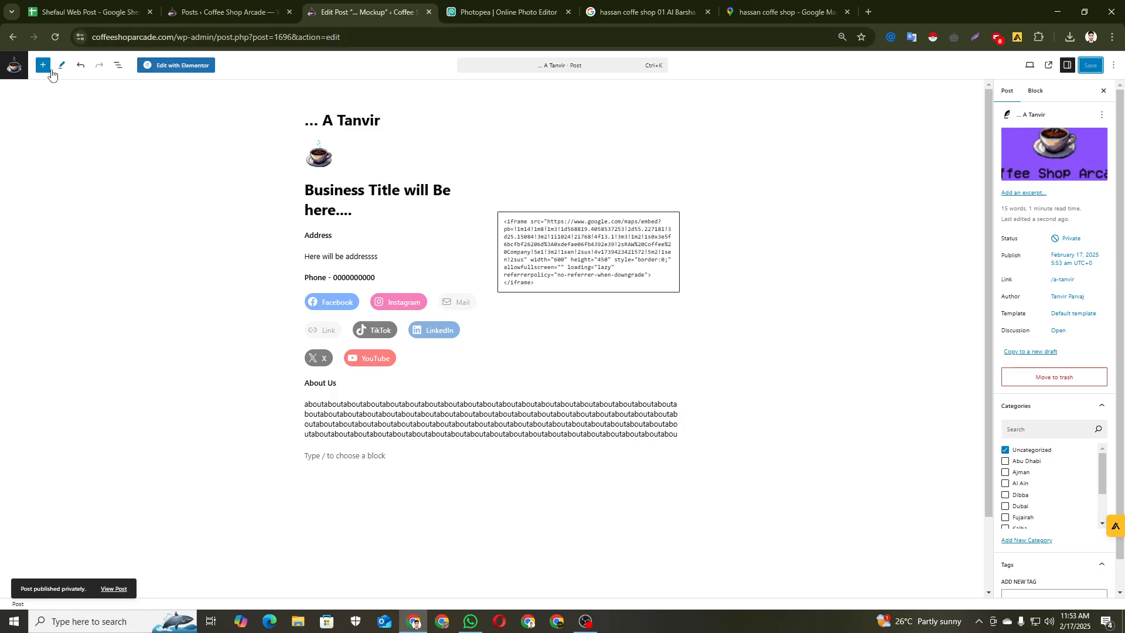
pyautogui.click(14, 67)
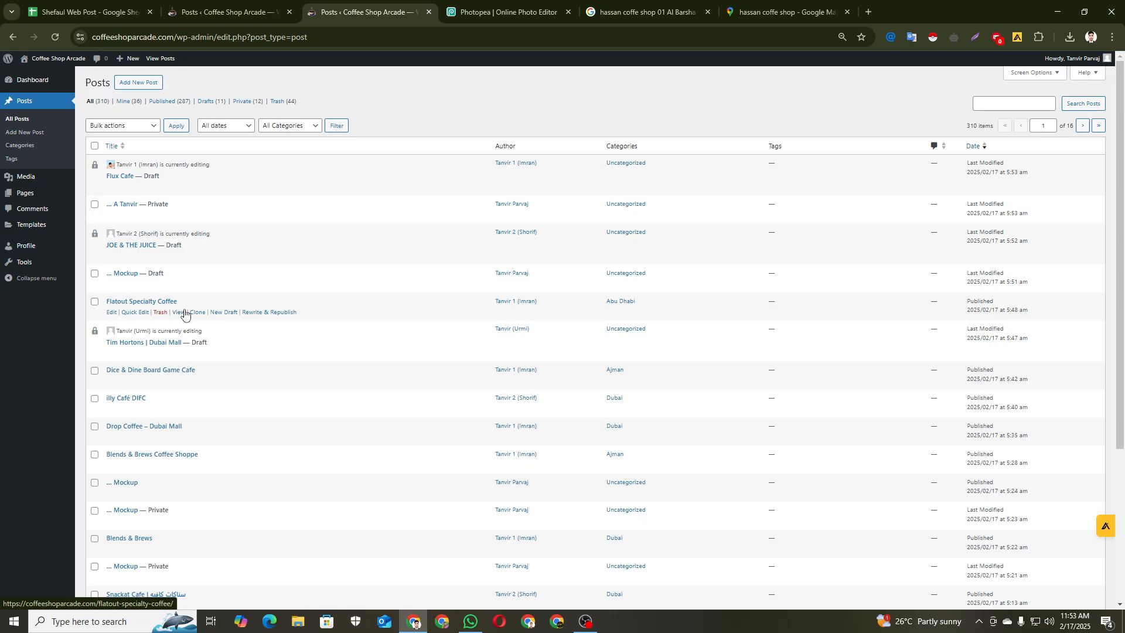
# Sort the posts by title and open the newly renamed private post for editing in a separate browser tab
pyautogui.click(111, 146)
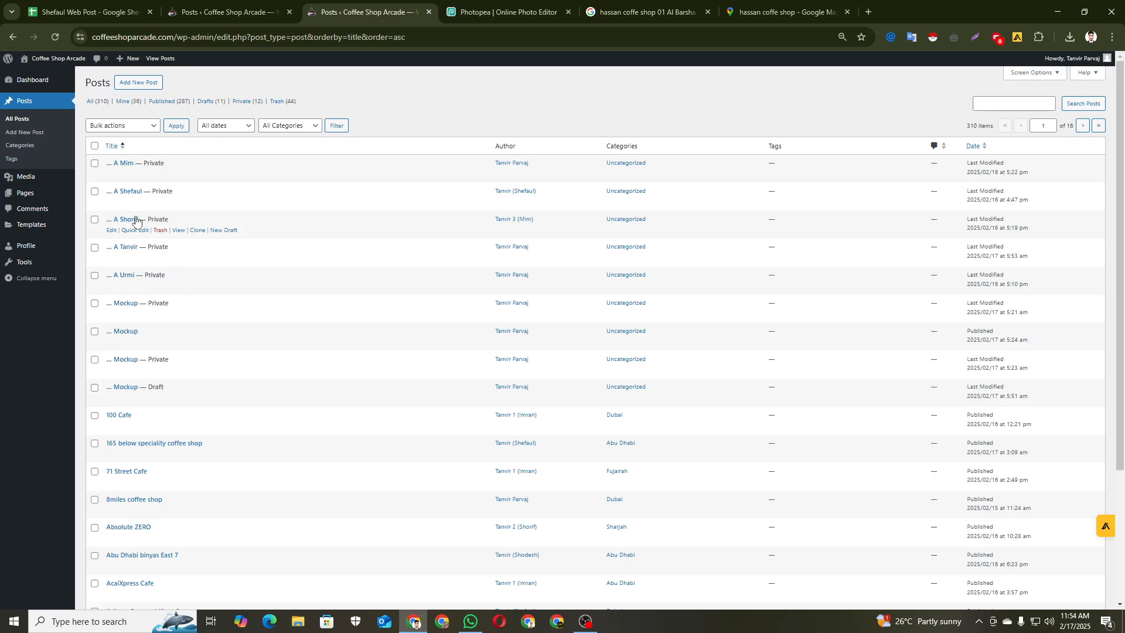
pyautogui.middleClick(114, 260)
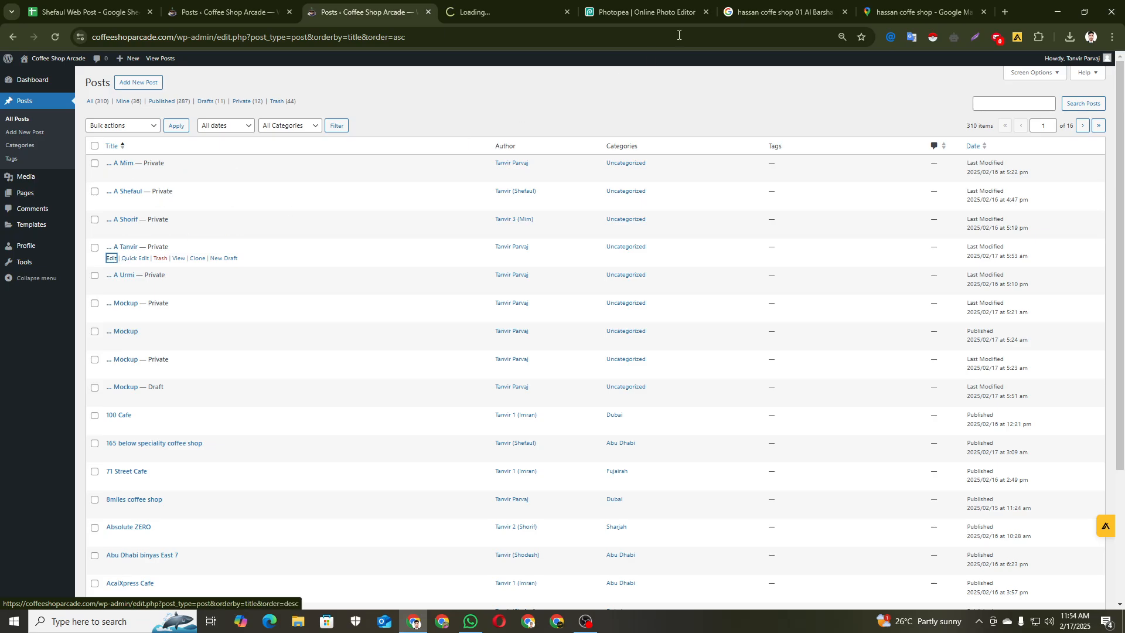
pyautogui.click(531, 9)
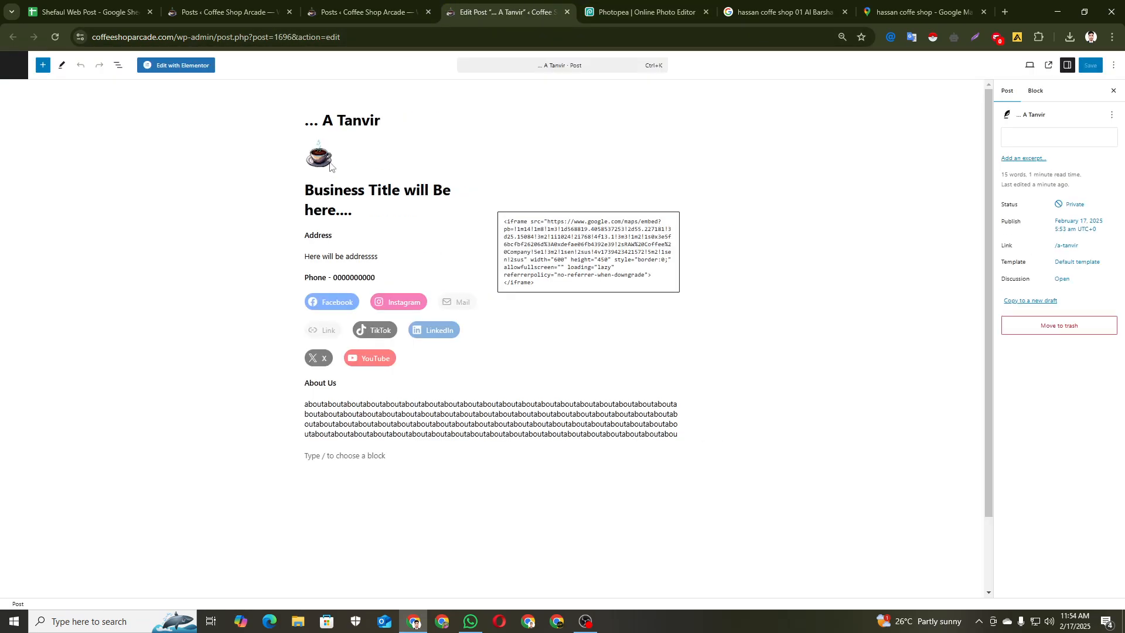
pyautogui.moveTo(1018, 153)
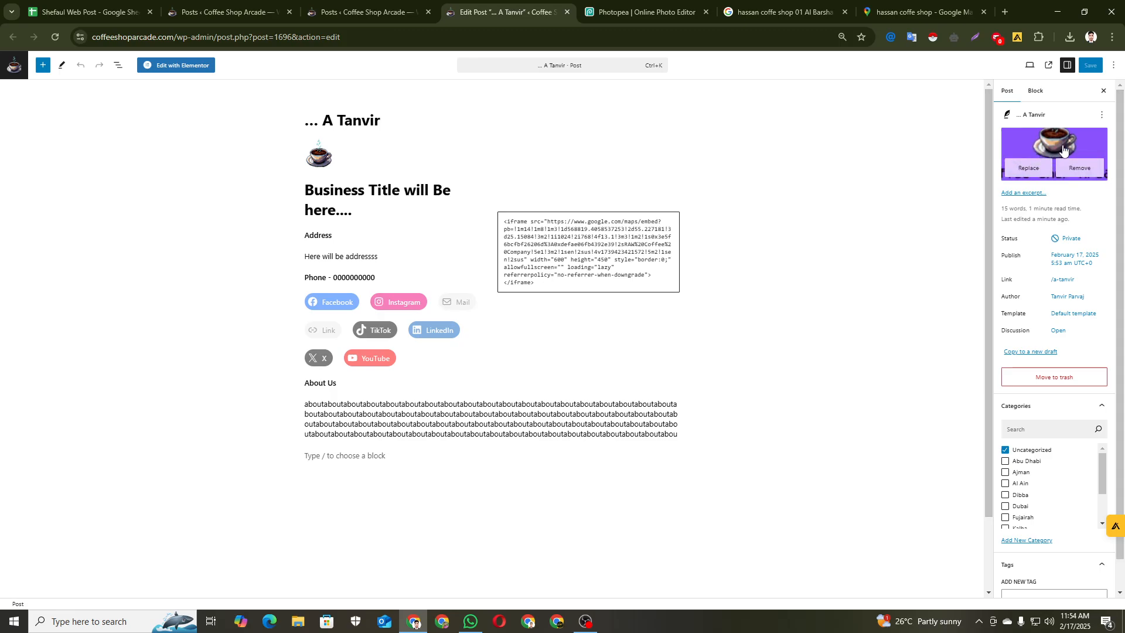
# Switch to the Google Sheets business list and examine the 165 below speciality coffee shop row, including its Google Maps link and contact
pyautogui.click(88, 12)
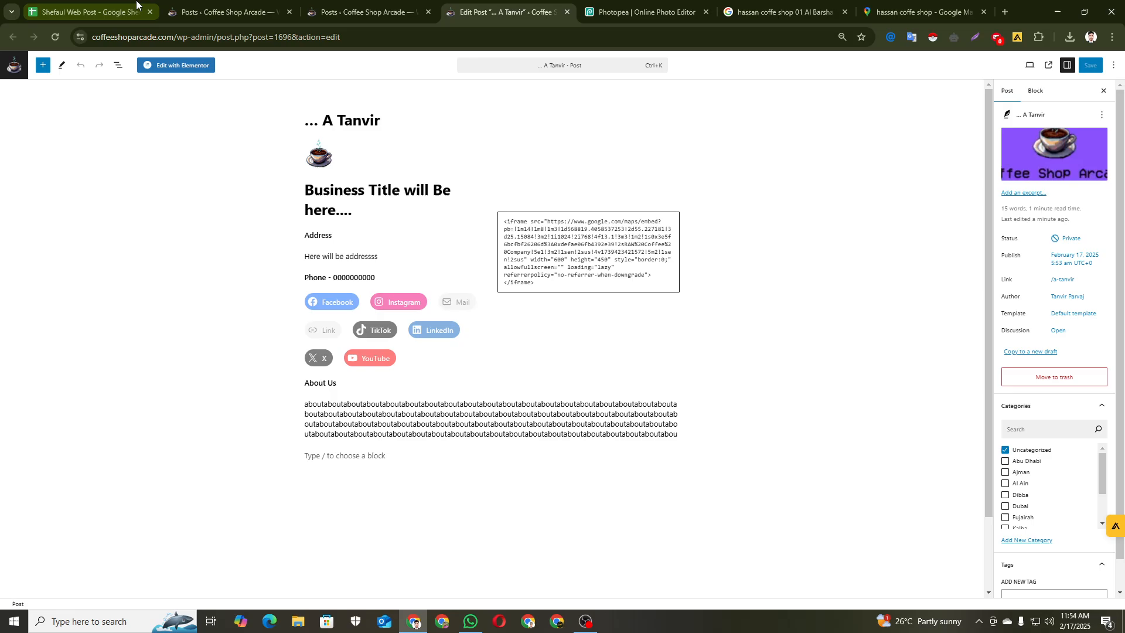
pyautogui.scroll(-3, 516, 317)
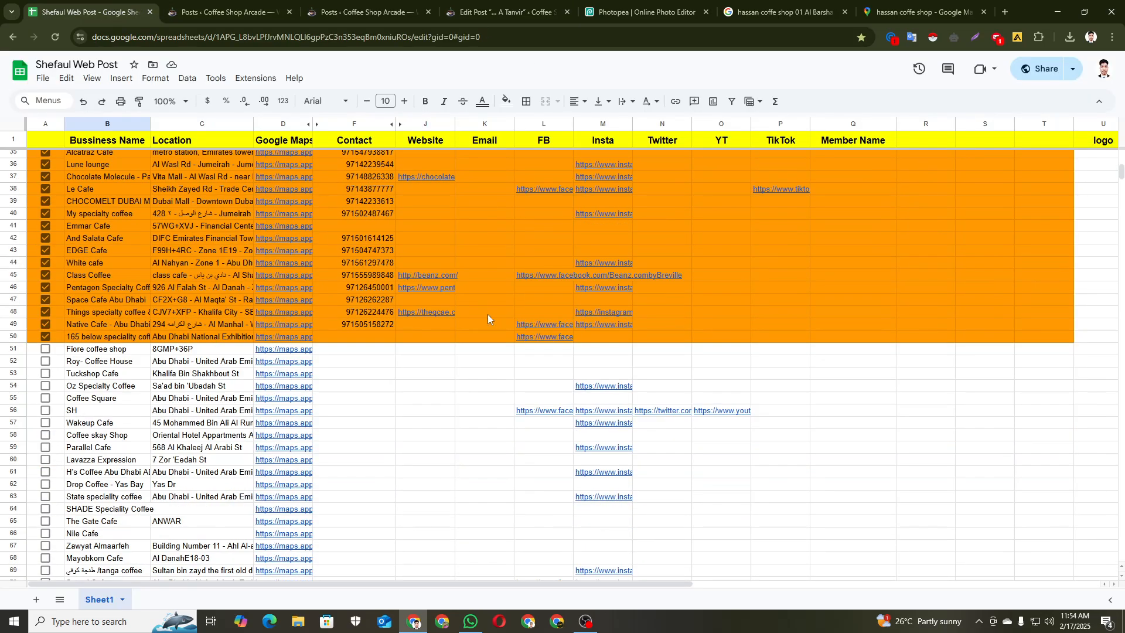
pyautogui.click(411, 390)
pyautogui.click(282, 337)
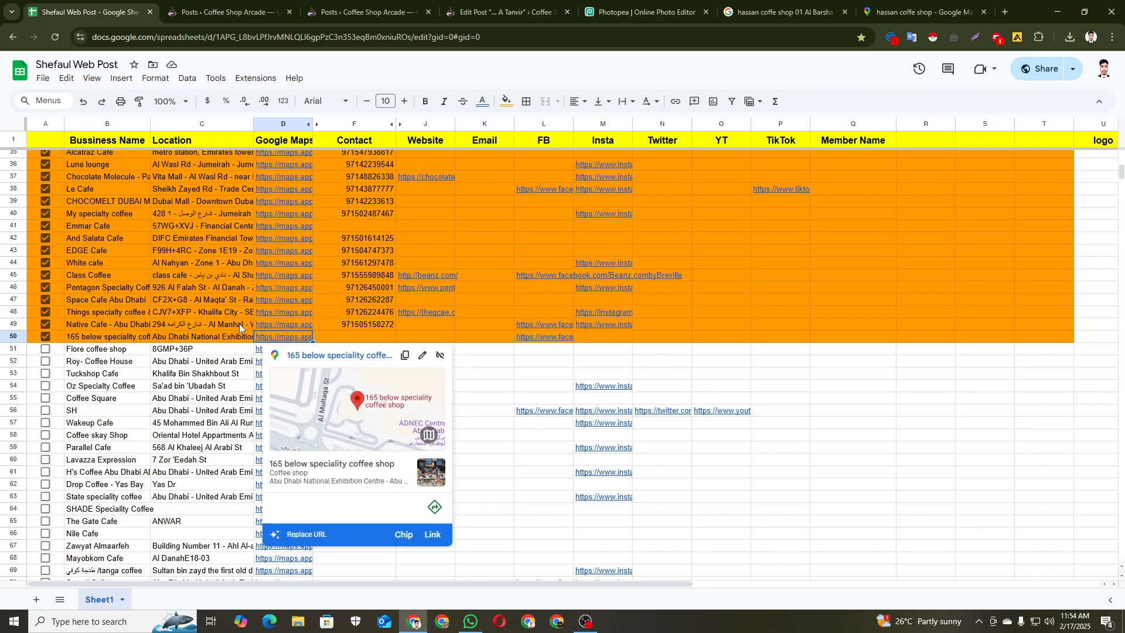
pyautogui.click(458, 341)
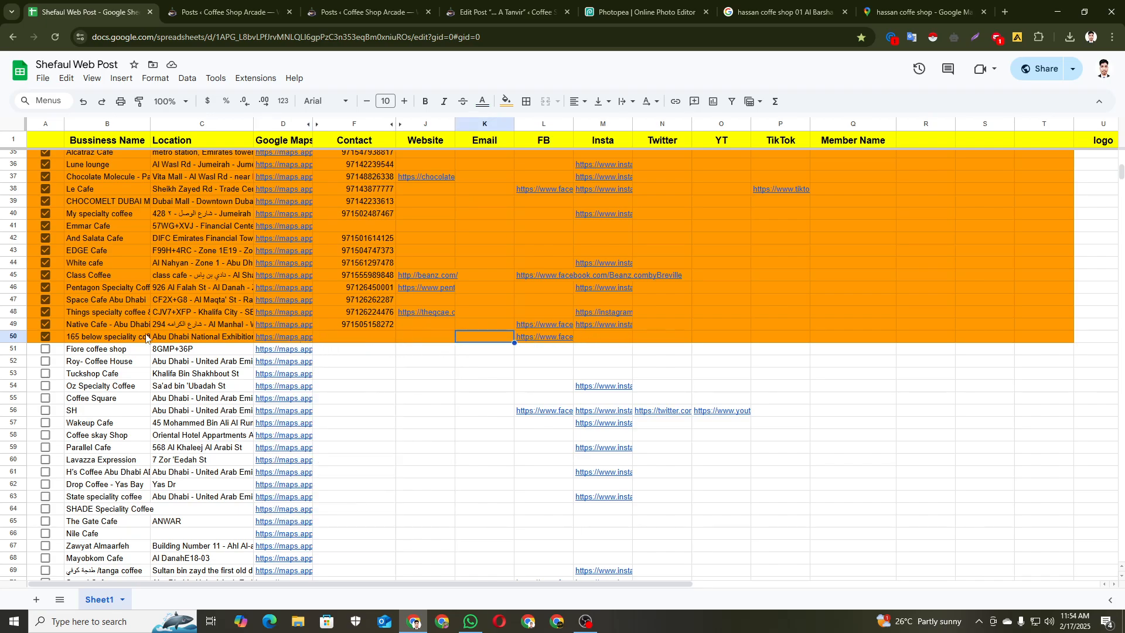
pyautogui.click(146, 338)
pyautogui.click(273, 340)
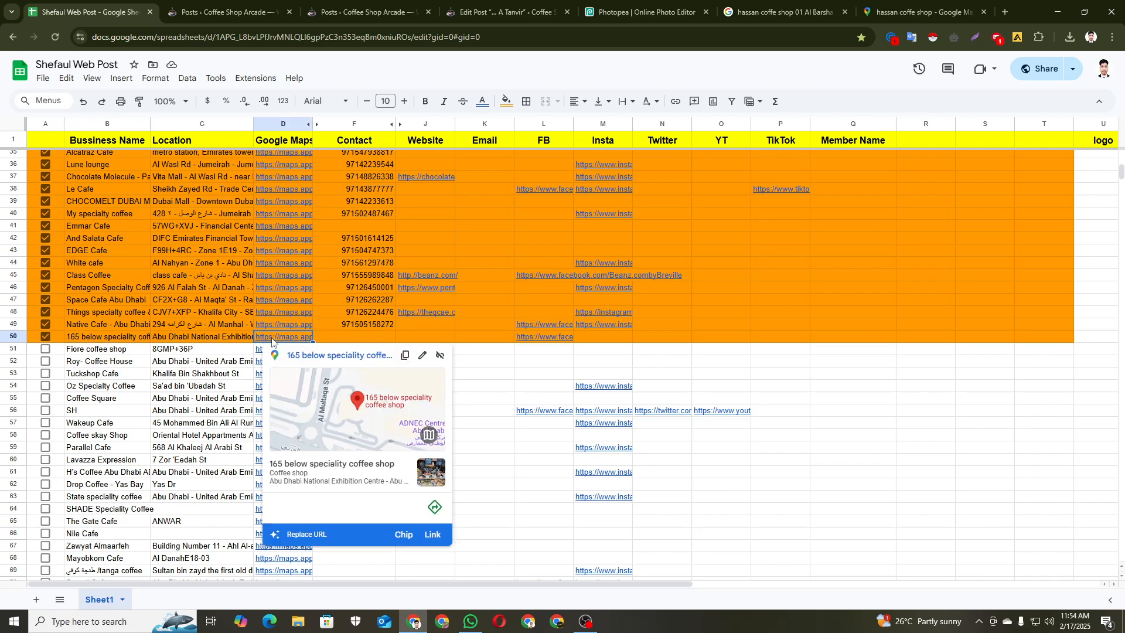
pyautogui.click(345, 339)
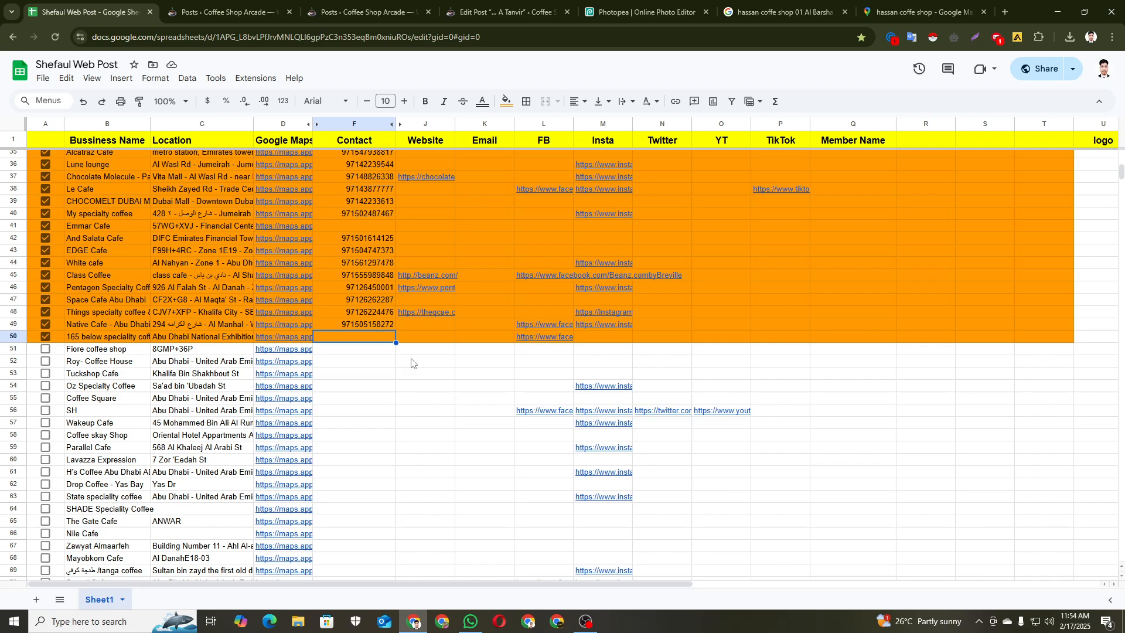
pyautogui.scroll(-3, 400, 401)
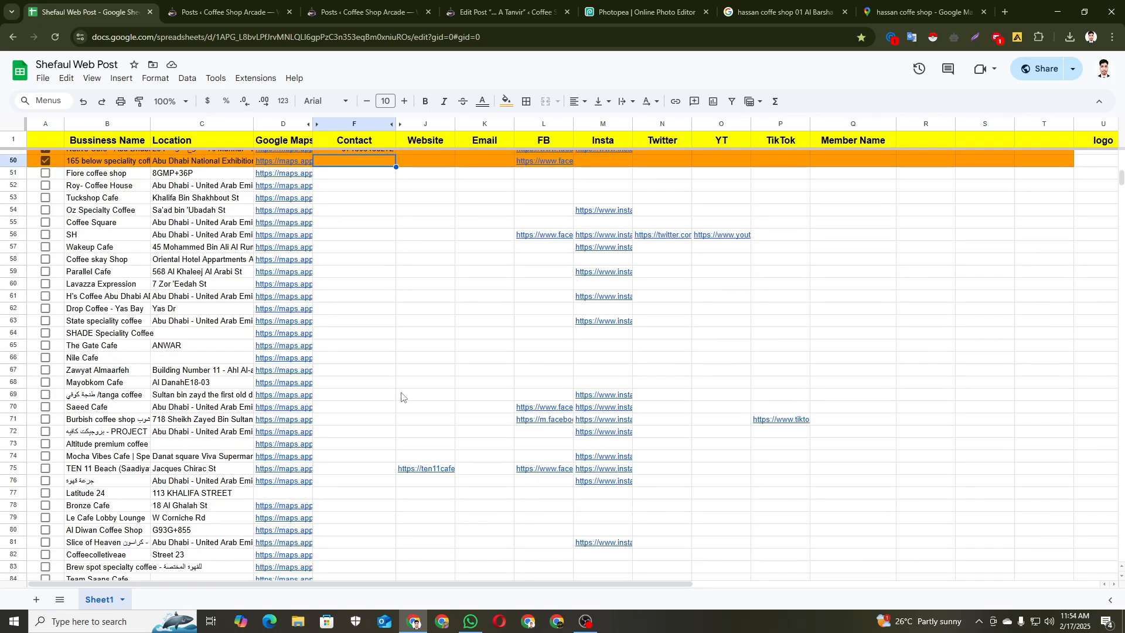
pyautogui.scroll(2, 401, 397)
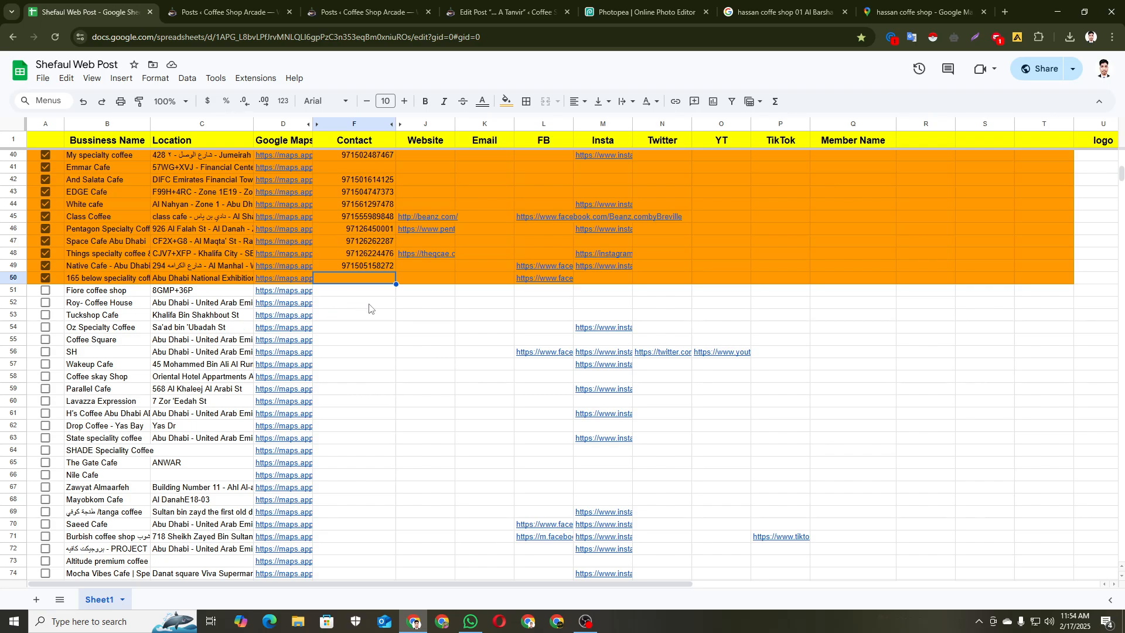
# Switch to Photopea and start exporting the storefront screenshot in WebP format
pyautogui.click(619, 12)
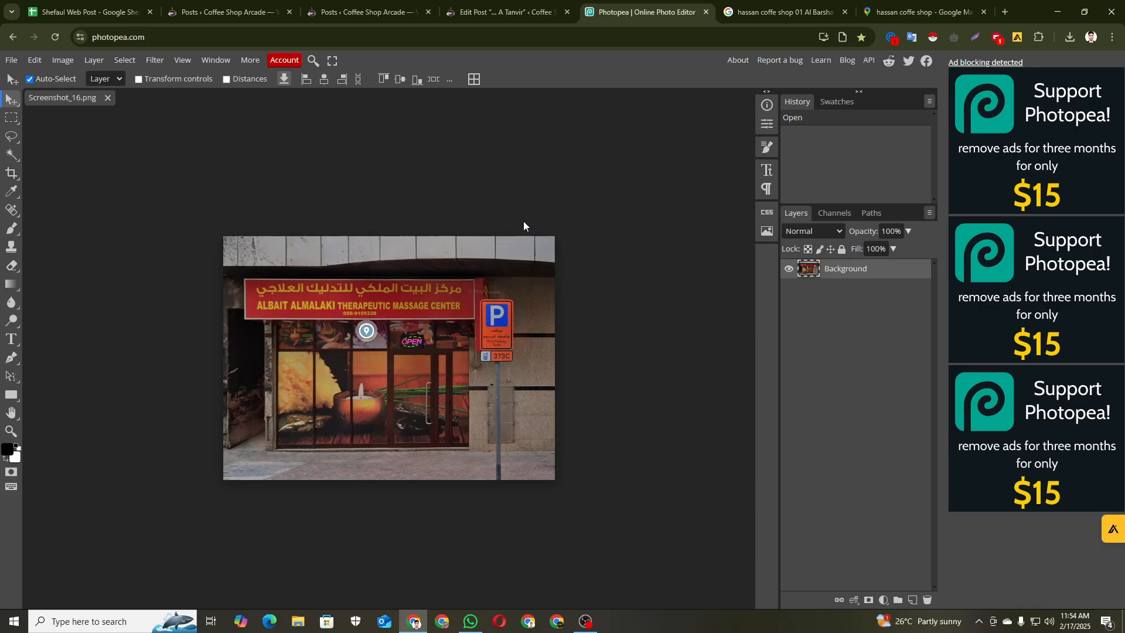
pyautogui.click(14, 65)
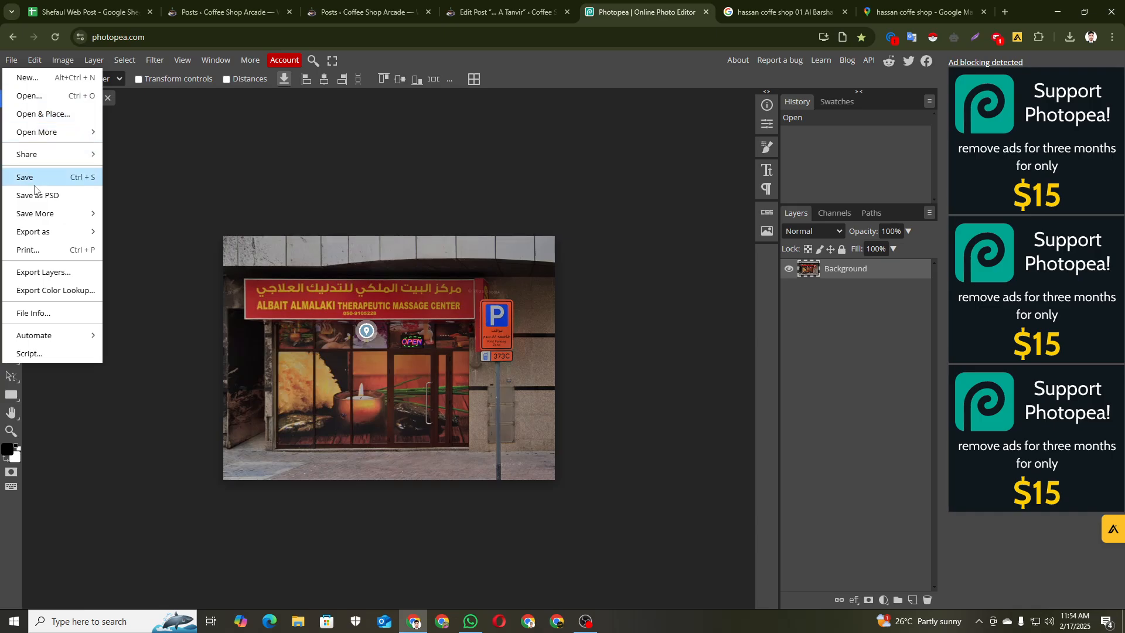
pyautogui.moveTo(47, 232)
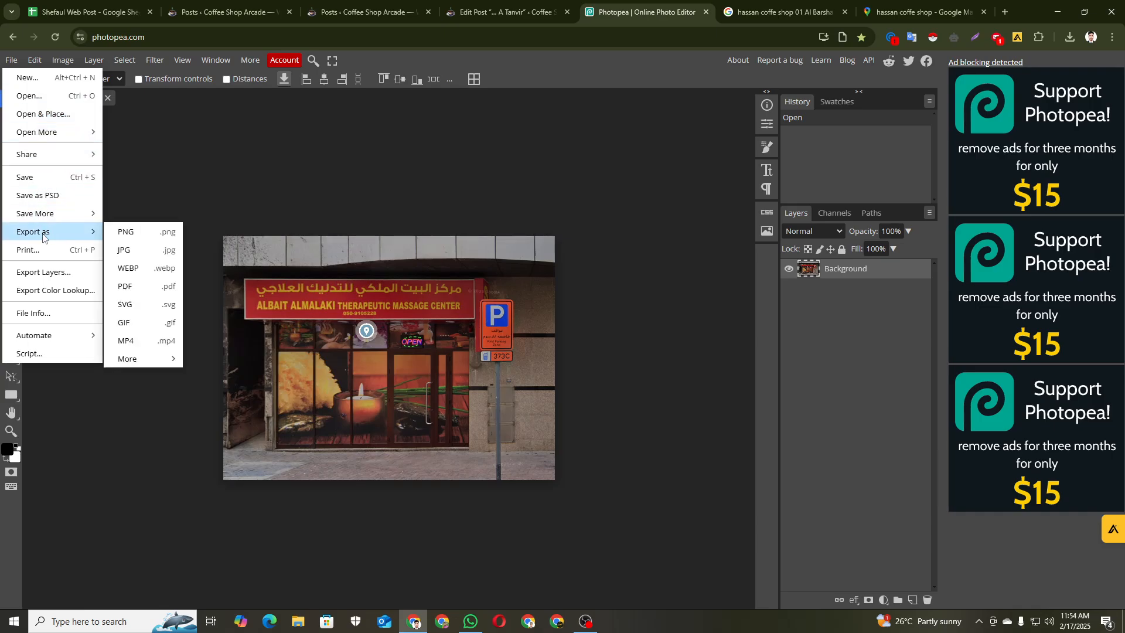
pyautogui.click(138, 269)
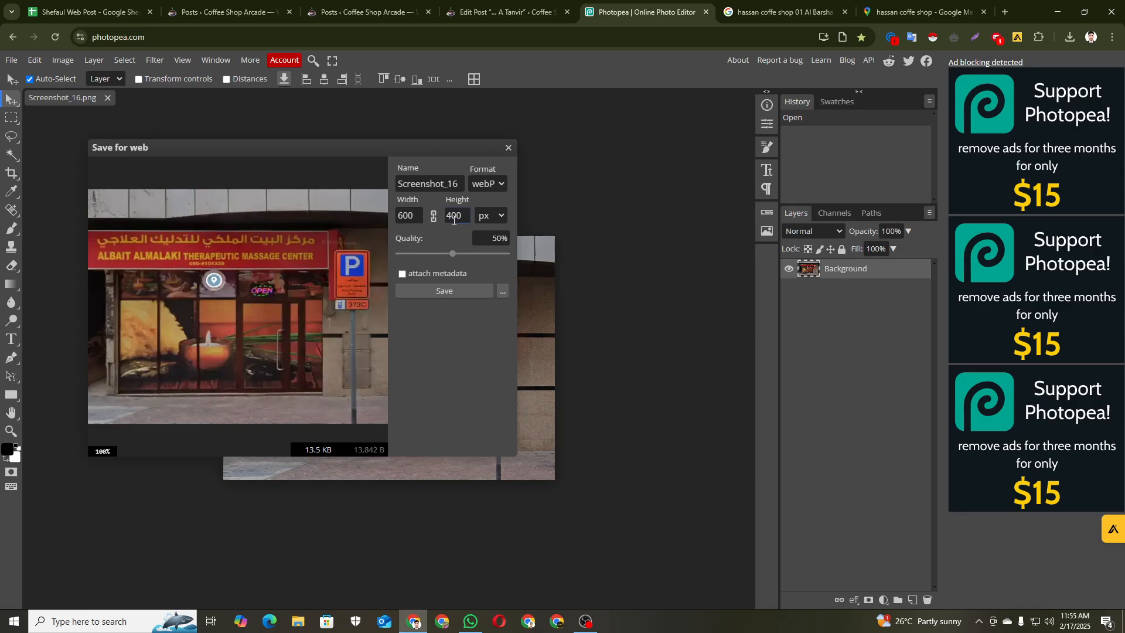
# Set the WebP export width to 600 px
pyautogui.click(403, 213)
pyautogui.doubleClick(406, 215)
pyautogui.doubleClick(409, 215)
pyautogui.write('544')
pyautogui.press('Tab')
pyautogui.click(409, 217)
pyautogui.doubleClick(408, 216)
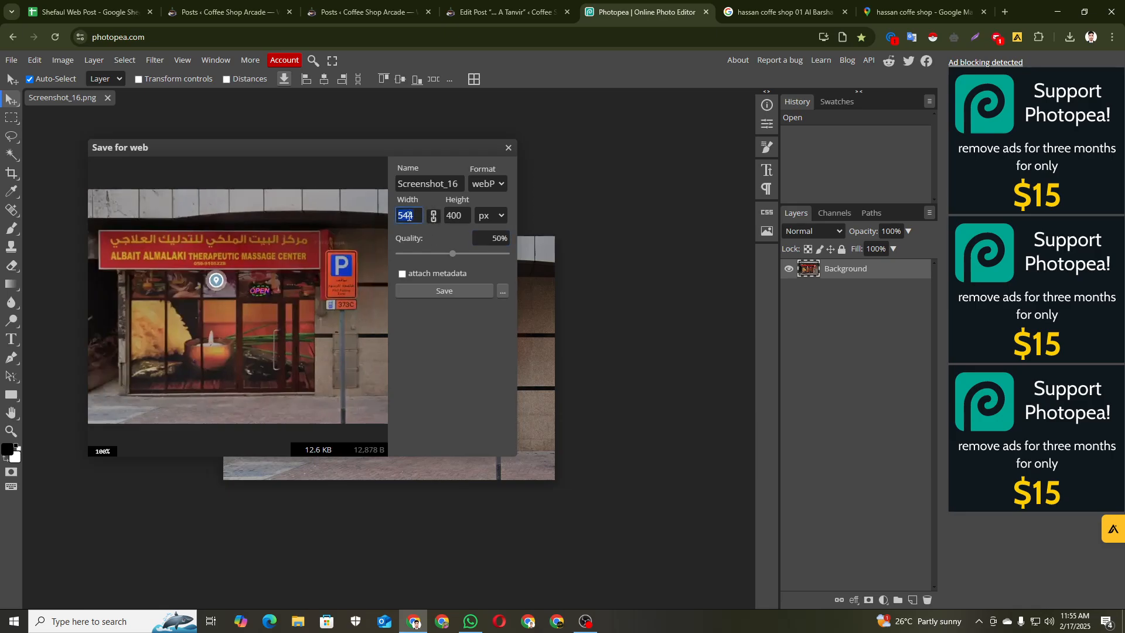
pyautogui.write('60')
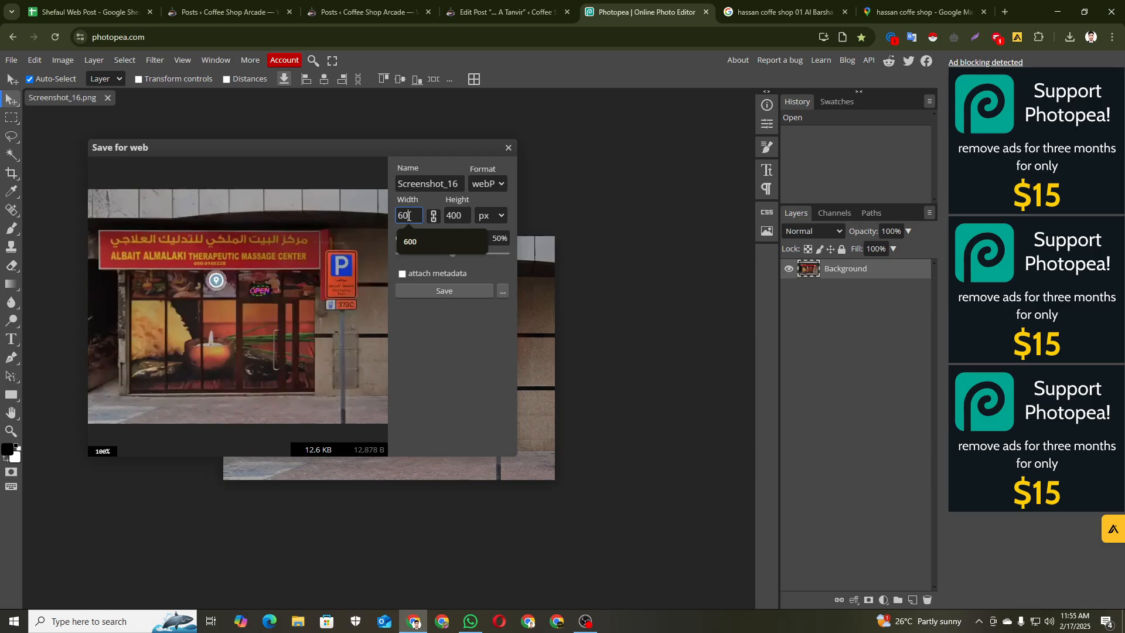
pyautogui.write('0')
pyautogui.click(435, 343)
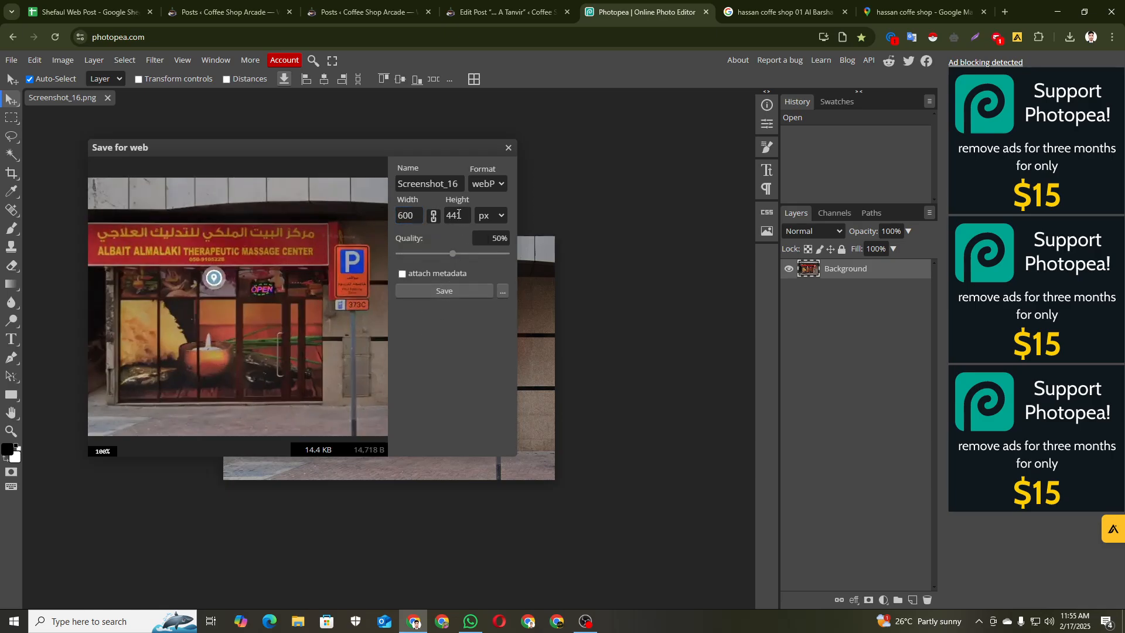
# Set the WebP export height to 400 px, independently of the width
pyautogui.click(457, 215)
pyautogui.click(453, 217)
pyautogui.write('0400')
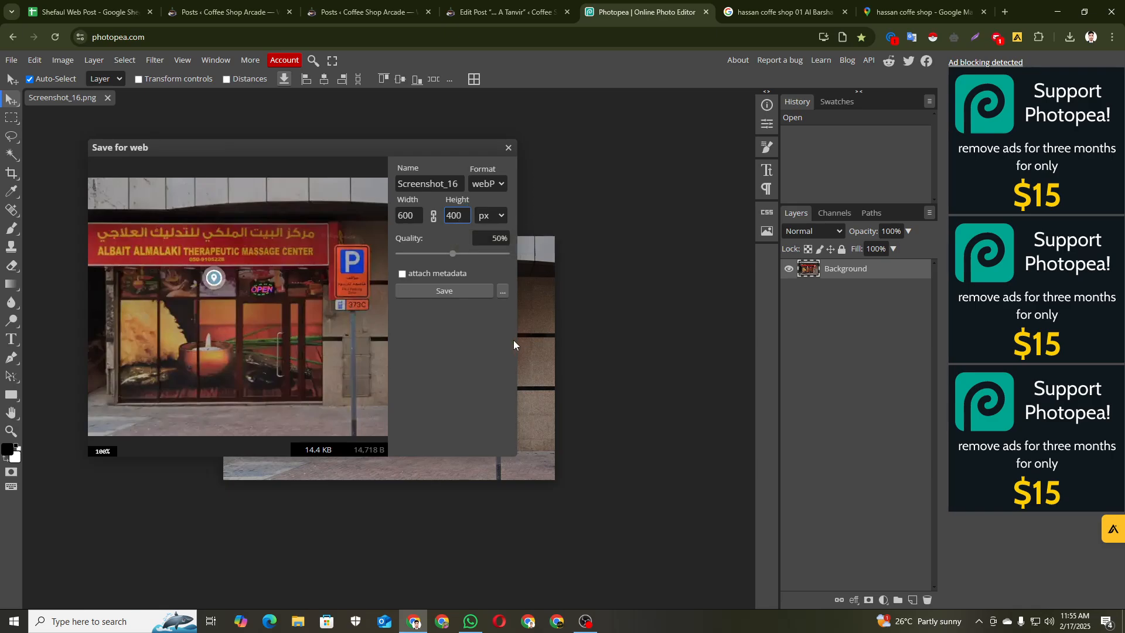
# Save the WebP export over the existing "hassan coffe shop" file in the Web Post folder and dismiss the ad-blocker notice
pyautogui.click(451, 294)
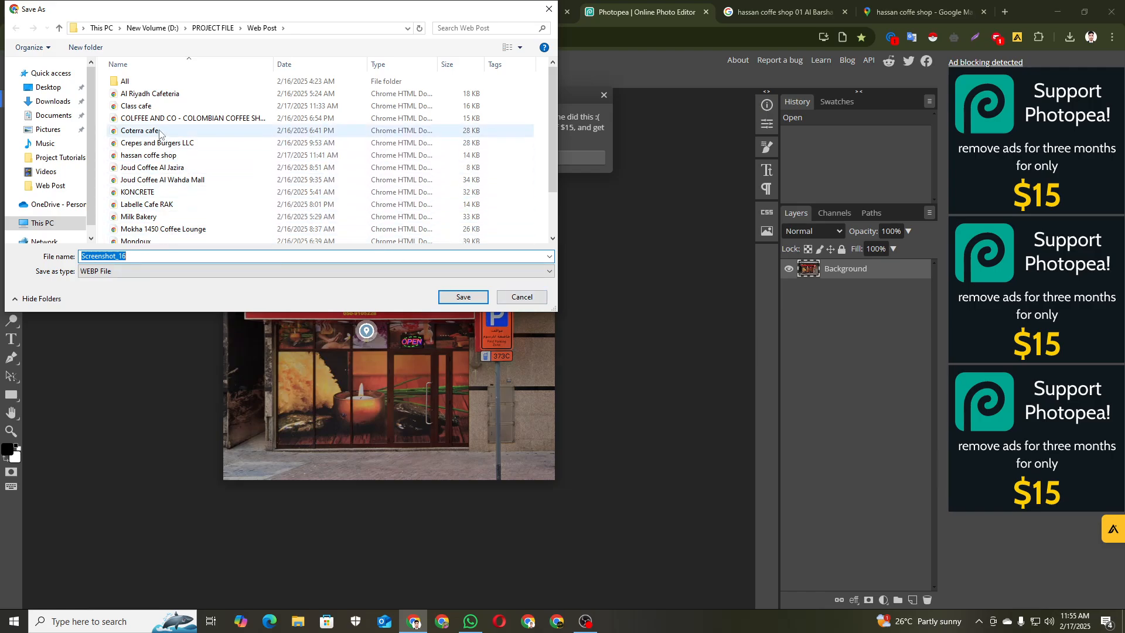
pyautogui.click(151, 155)
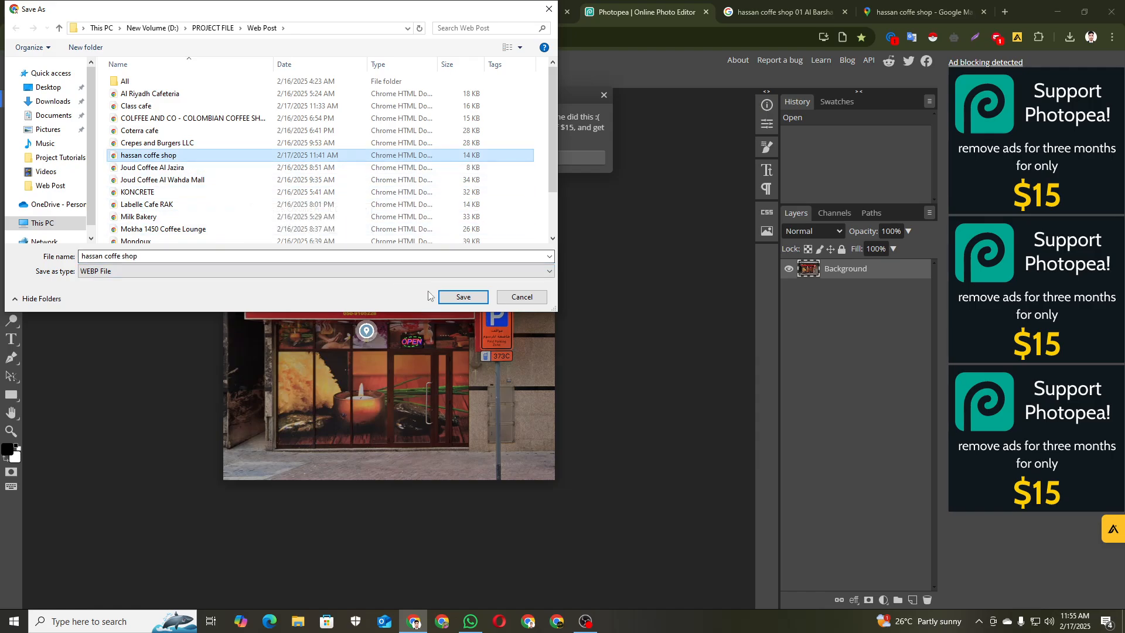
pyautogui.click(446, 297)
pyautogui.click(589, 311)
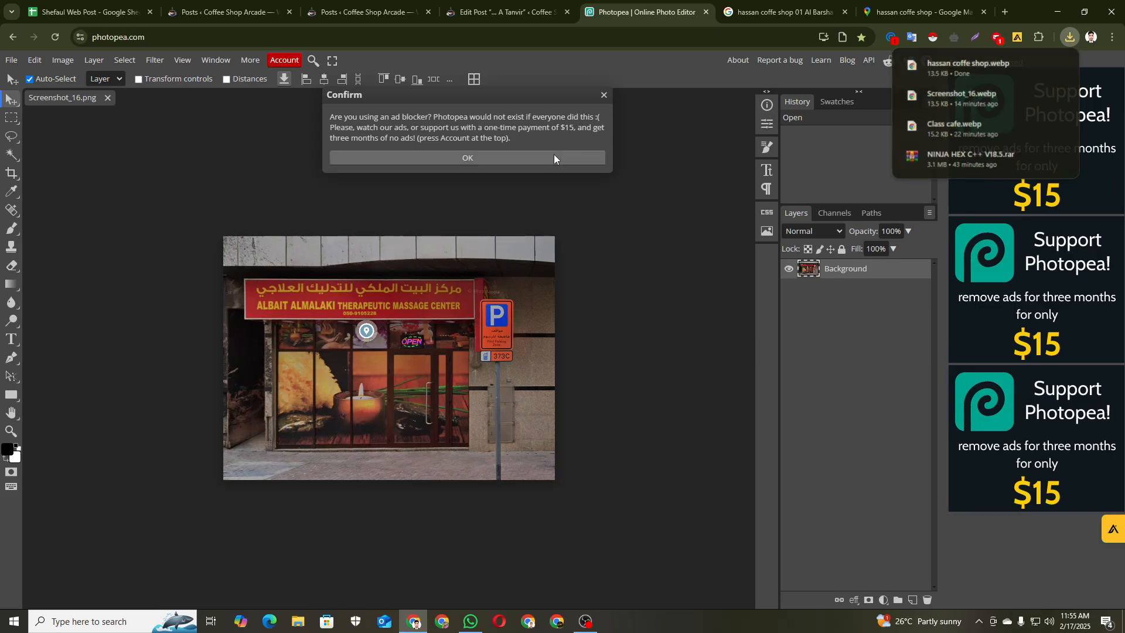
pyautogui.click(554, 155)
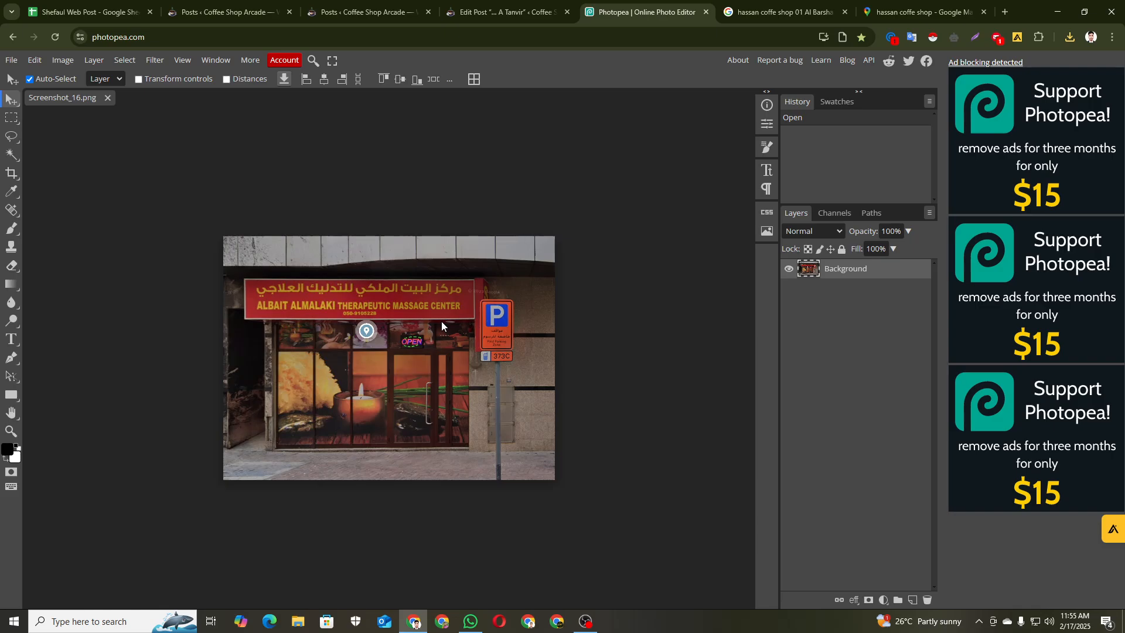
# Switch to the hassan coffe shop listing in Google Maps and open its storefront photo in the full view
pyautogui.click(916, 11)
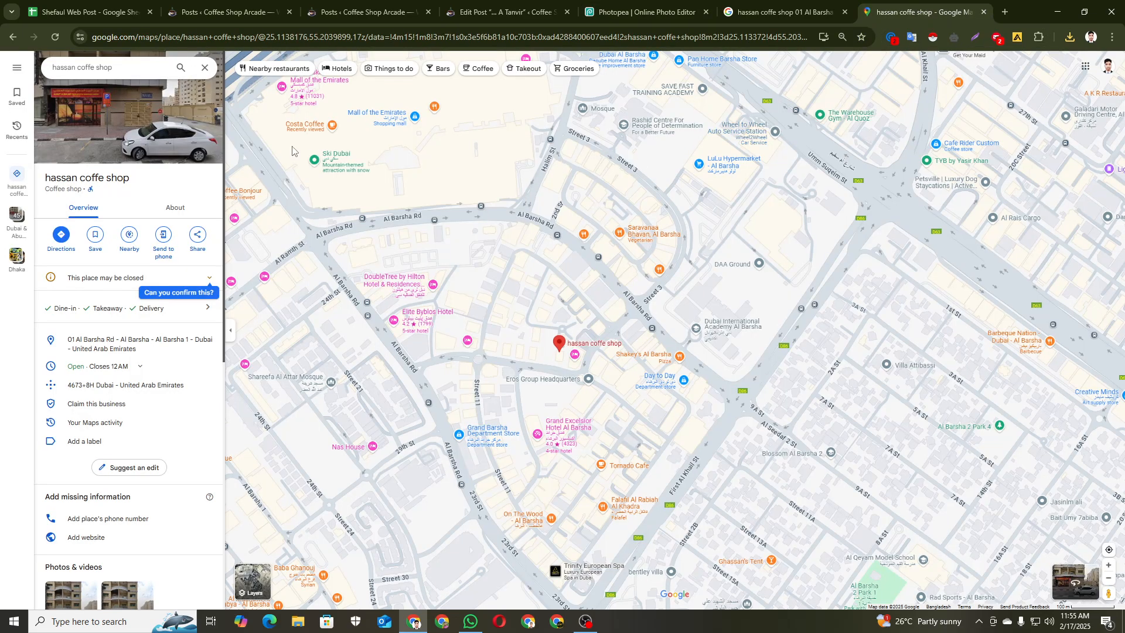
pyautogui.scroll(-3, 87, 393)
pyautogui.scroll(2, 102, 393)
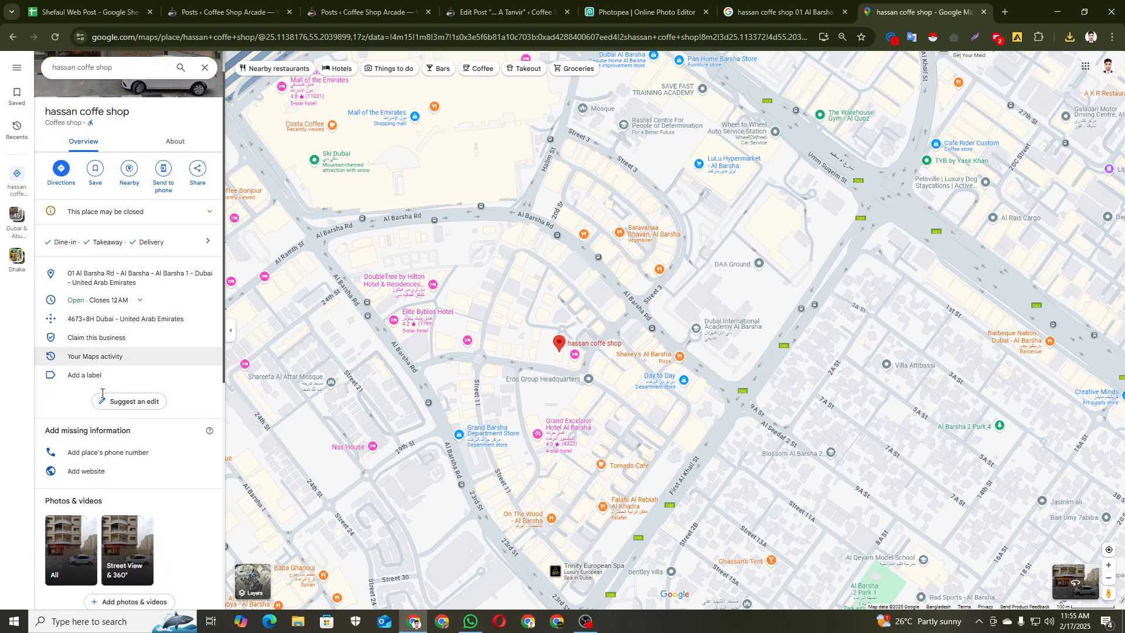
pyautogui.scroll(-5, 102, 393)
pyautogui.click(68, 255)
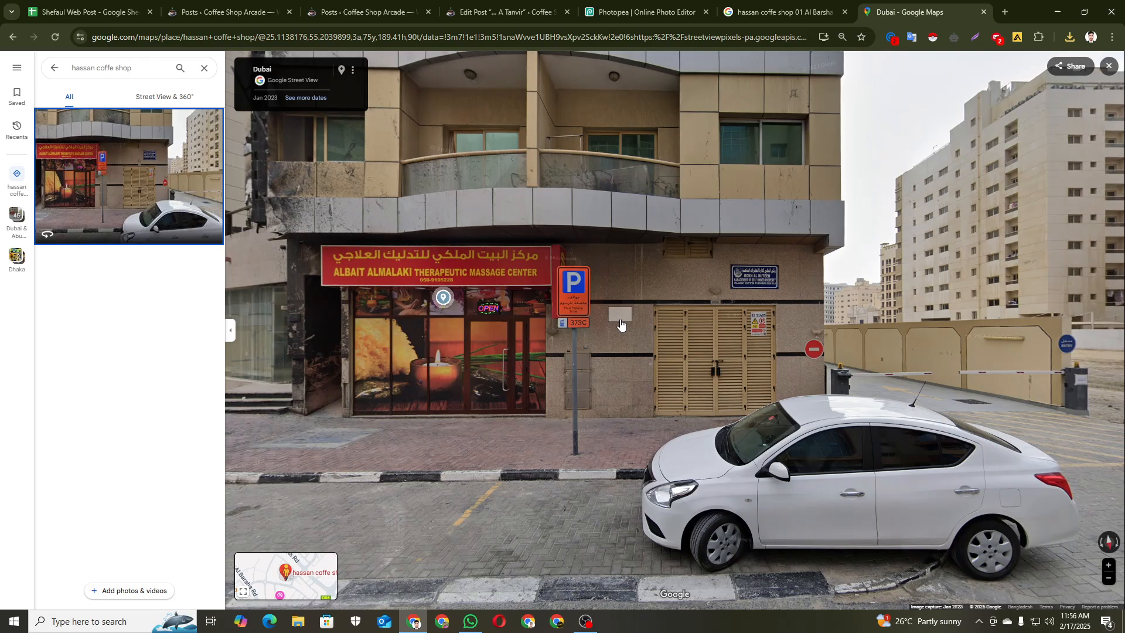
# Capture a screen region of about 592 × 386 px around the storefront and save it as the PNG Screenshot_1 in the Web Post folder
pyautogui.press('Print')
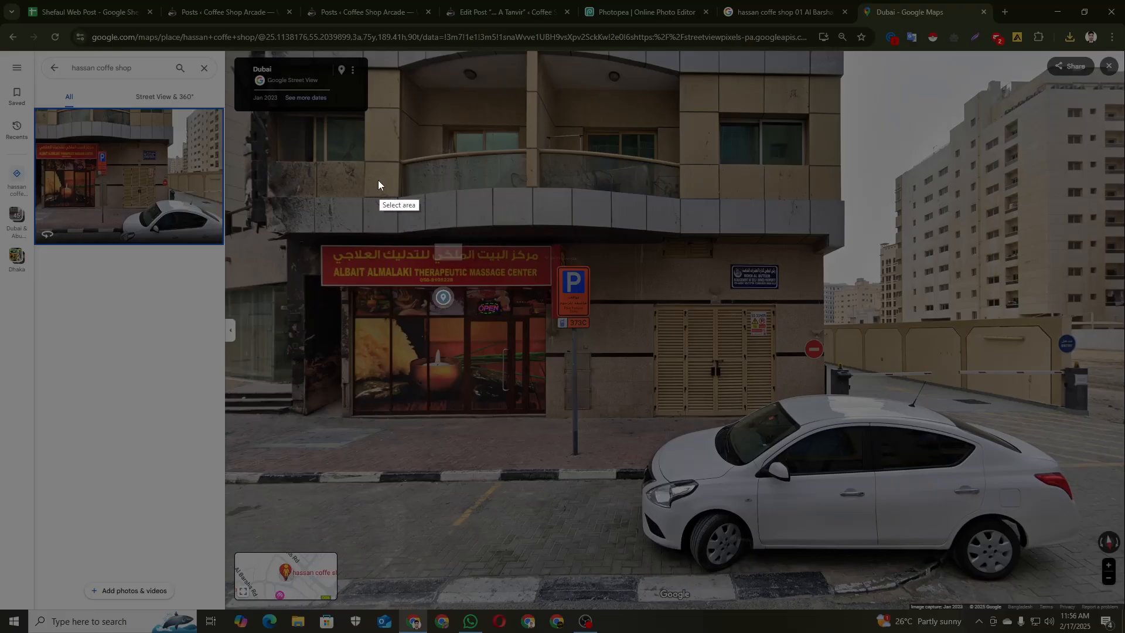
pyautogui.moveTo(306, 126); pyautogui.dragTo(721, 419)
pyautogui.moveTo(601, 263); pyautogui.dragTo(595, 311)
pyautogui.moveTo(662, 296); pyautogui.dragTo(676, 284)
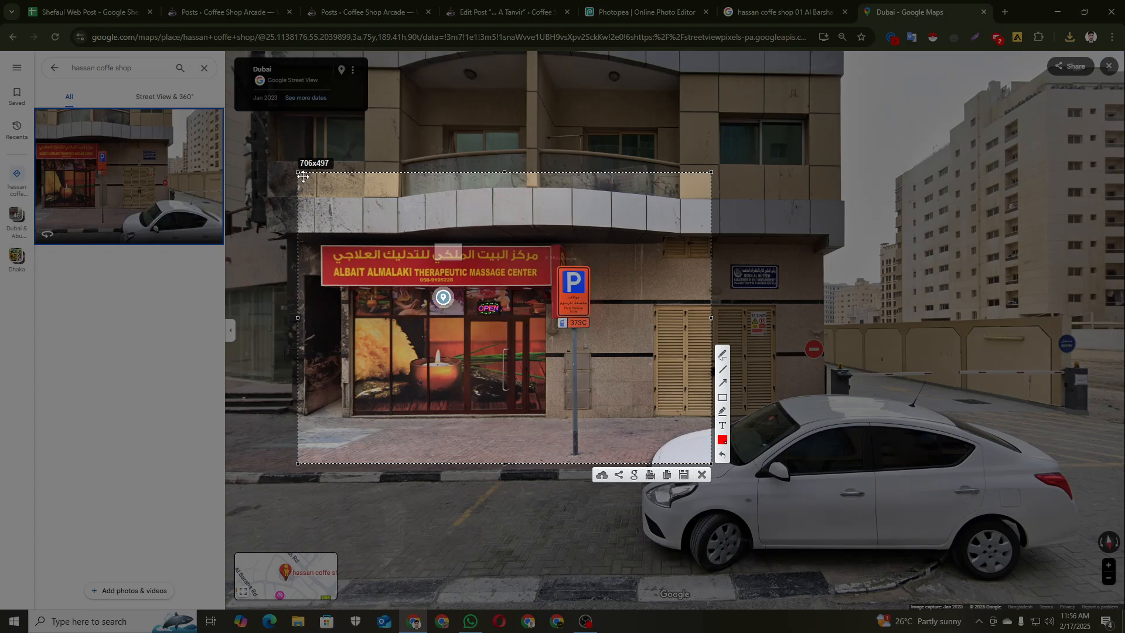
pyautogui.moveTo(295, 172); pyautogui.dragTo(340, 222)
pyautogui.moveTo(499, 281); pyautogui.dragTo(432, 266)
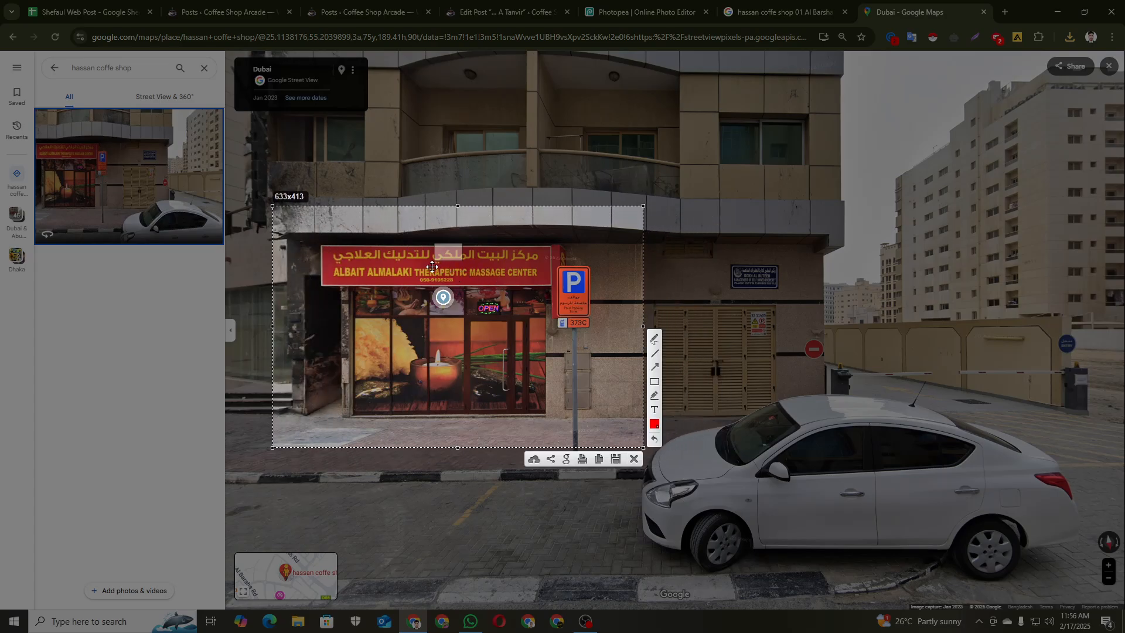
pyautogui.moveTo(273, 206); pyautogui.dragTo(300, 228)
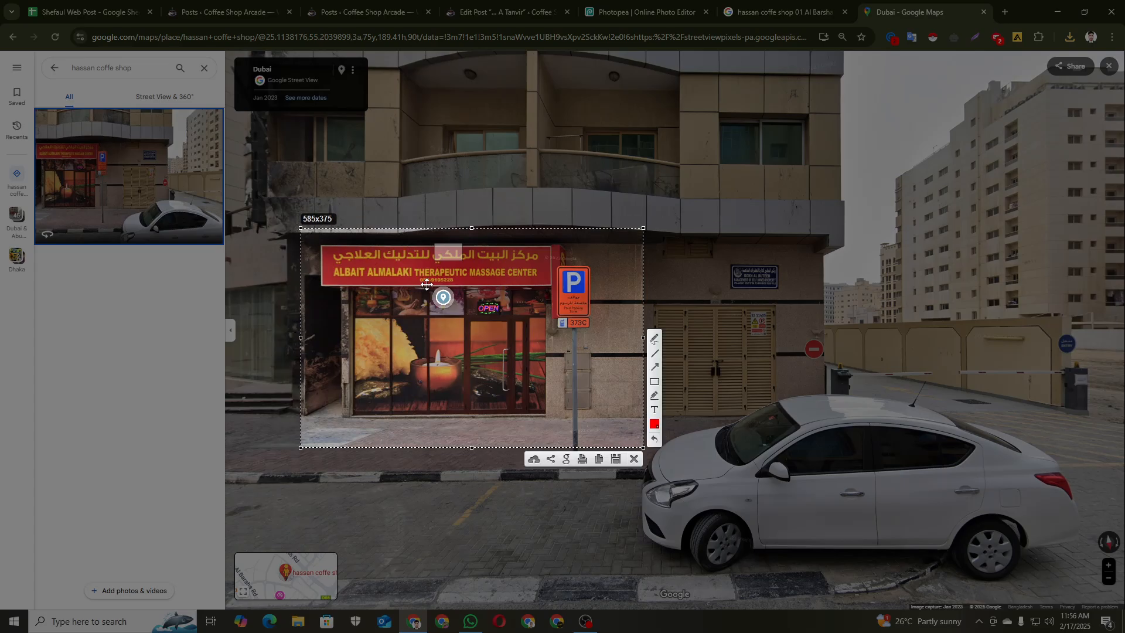
pyautogui.moveTo(427, 285); pyautogui.dragTo(417, 277)
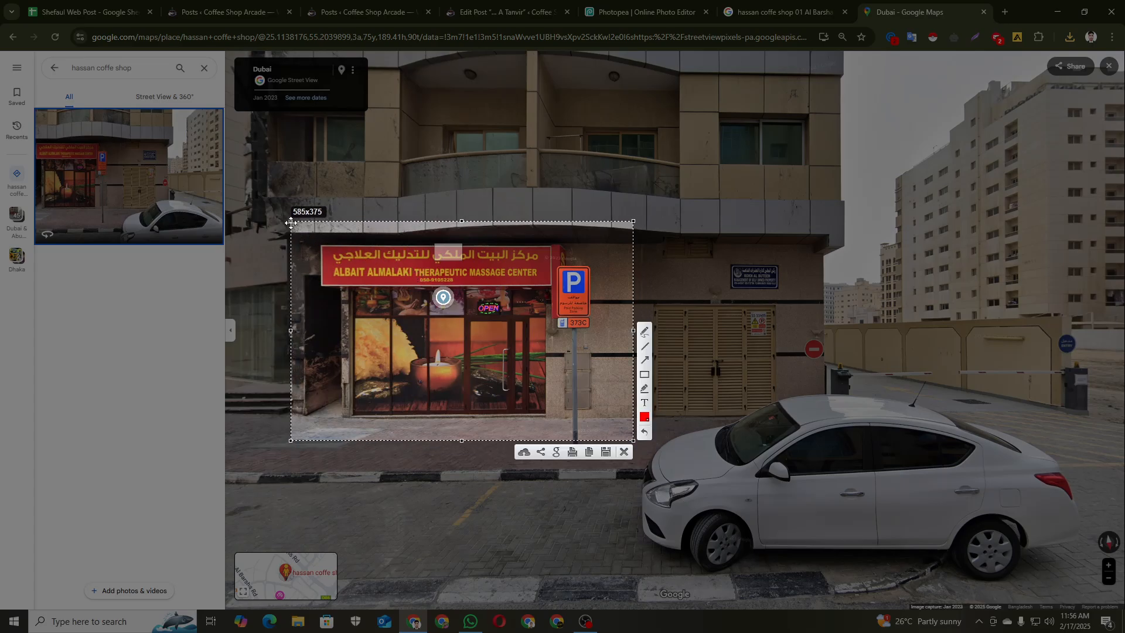
pyautogui.moveTo(288, 218); pyautogui.dragTo(283, 211)
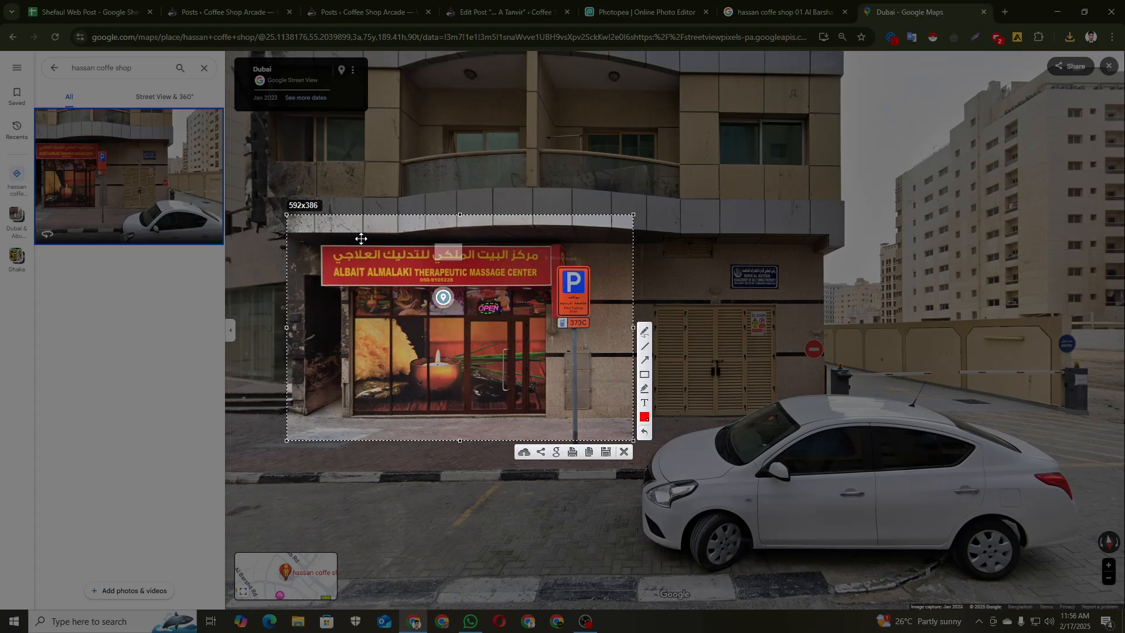
pyautogui.click(605, 452)
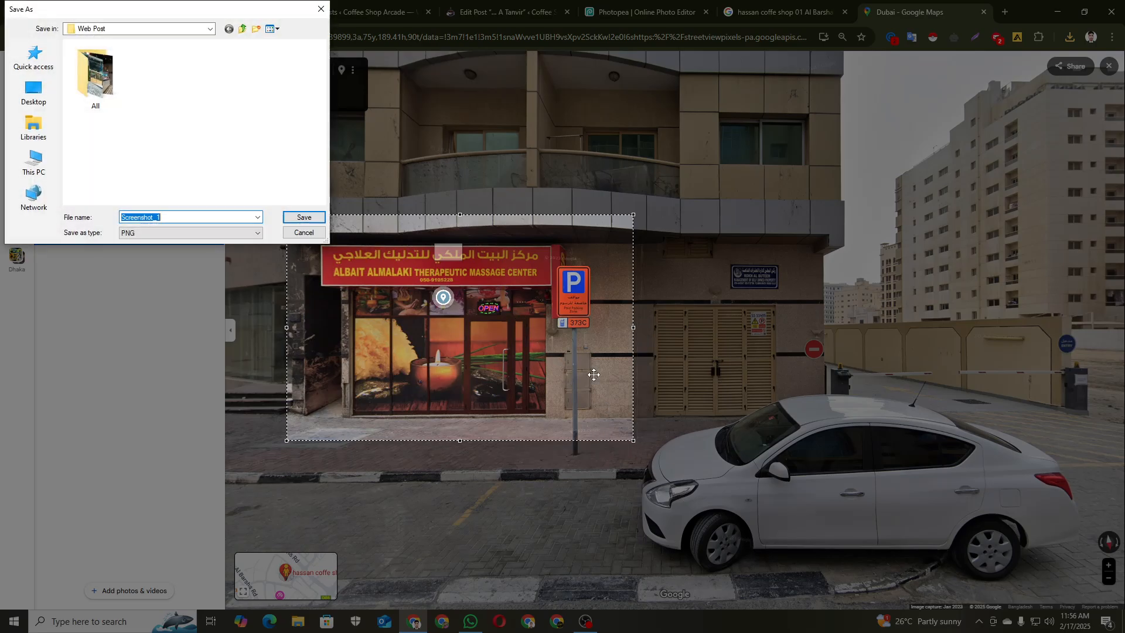
pyautogui.click(304, 217)
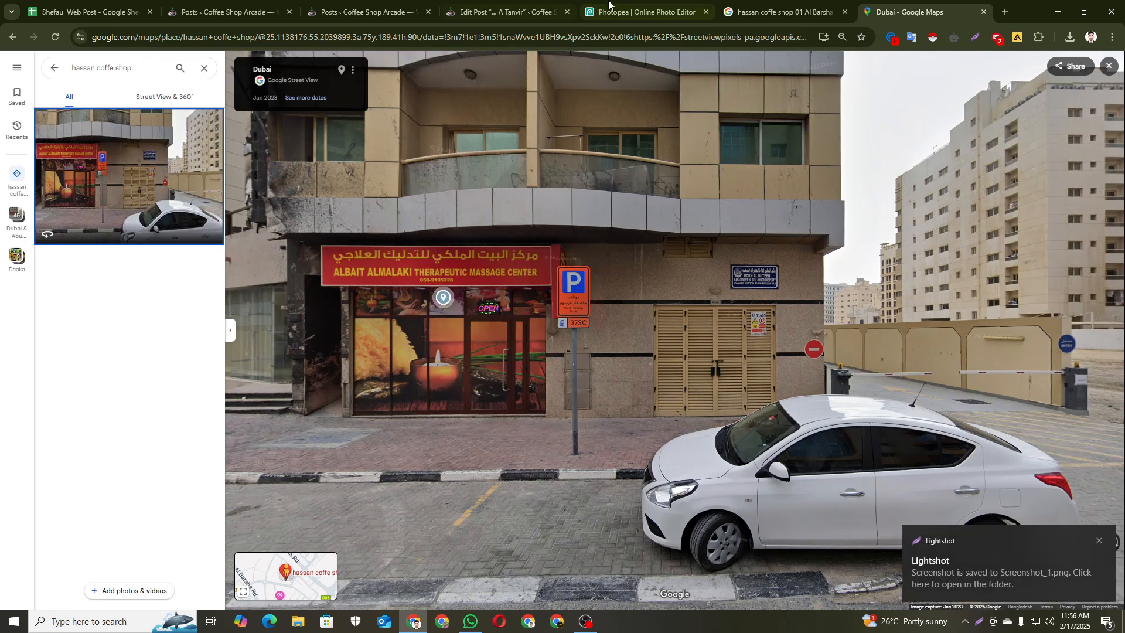
# Switch to the WordPress posts list, view the Caribou Coffee – Al Bateen Clinic post in a separate browser tab and examine the site's Directory listings
pyautogui.click(509, 7)
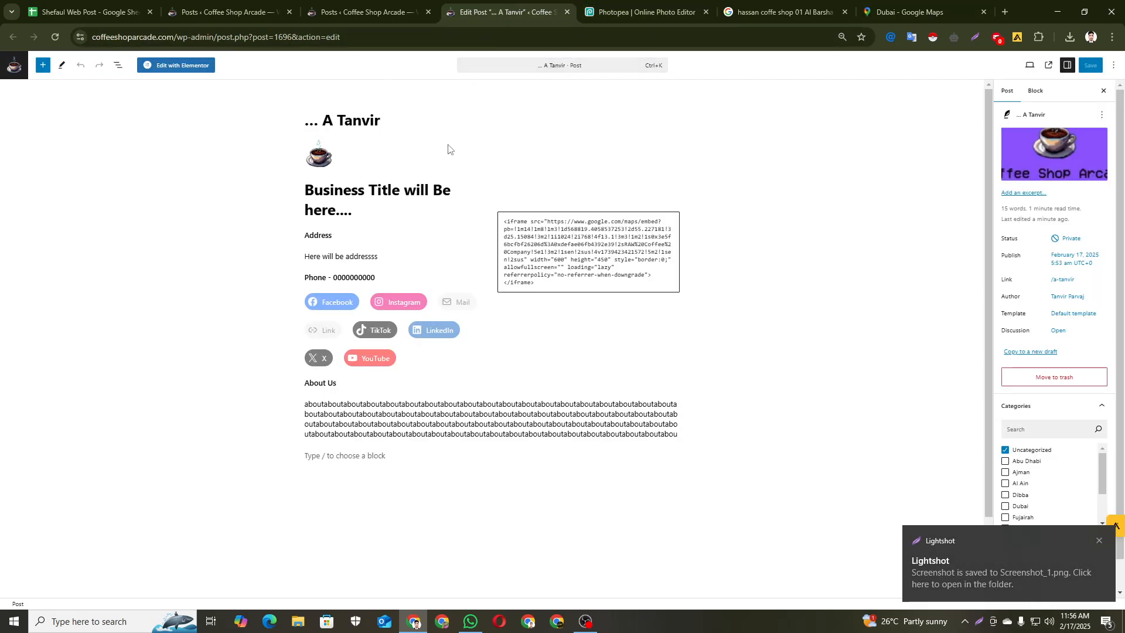
pyautogui.click(229, 12)
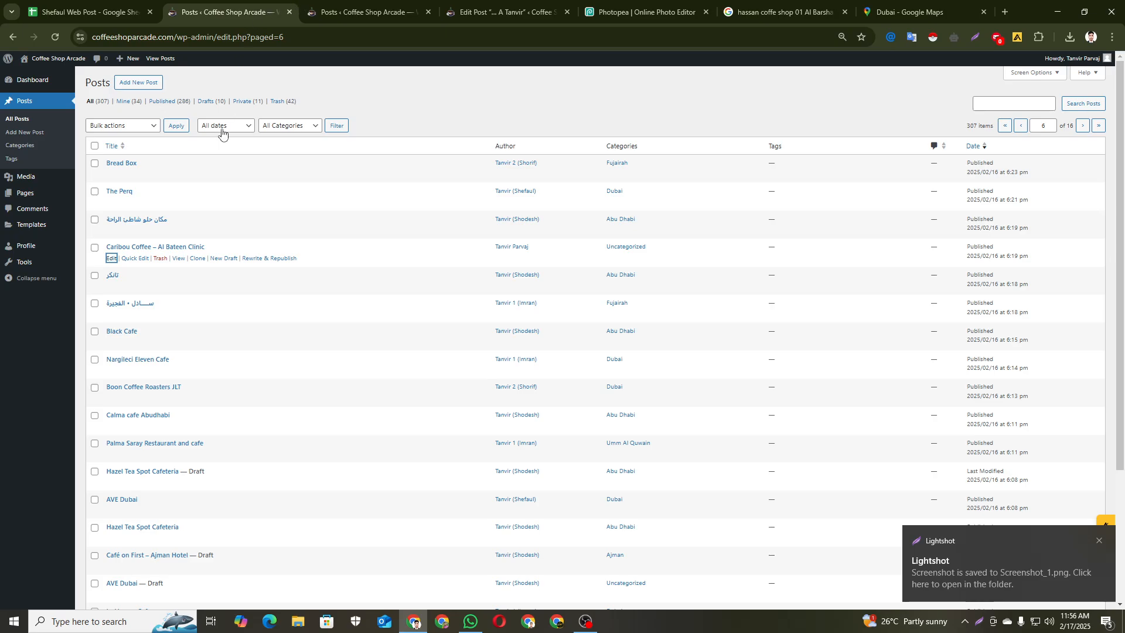
pyautogui.middleClick(178, 258)
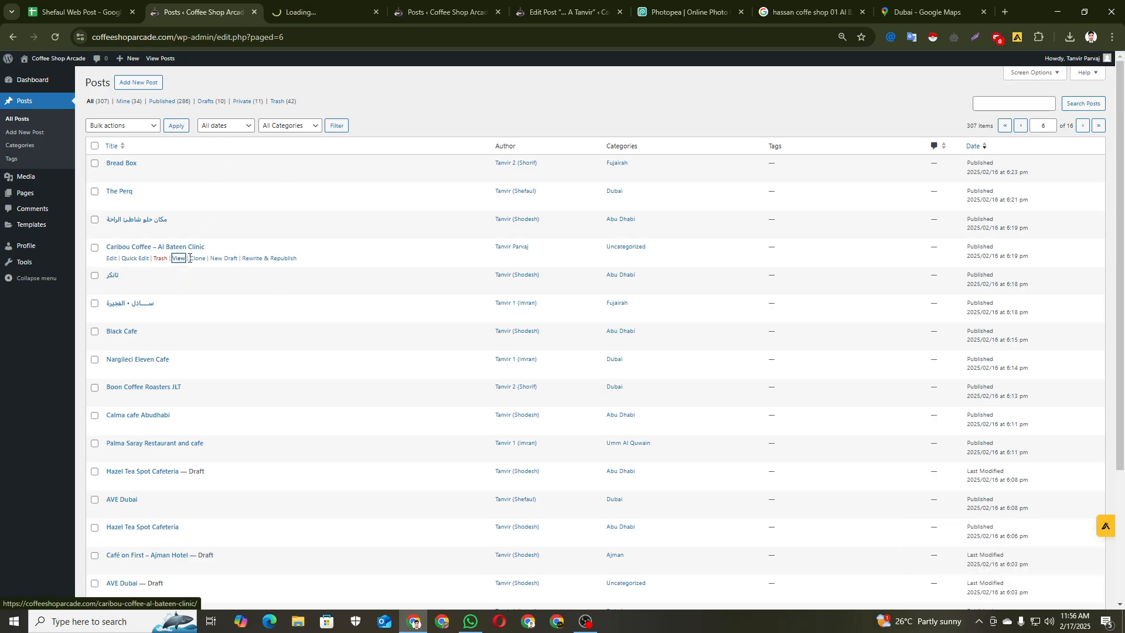
pyautogui.click(346, 5)
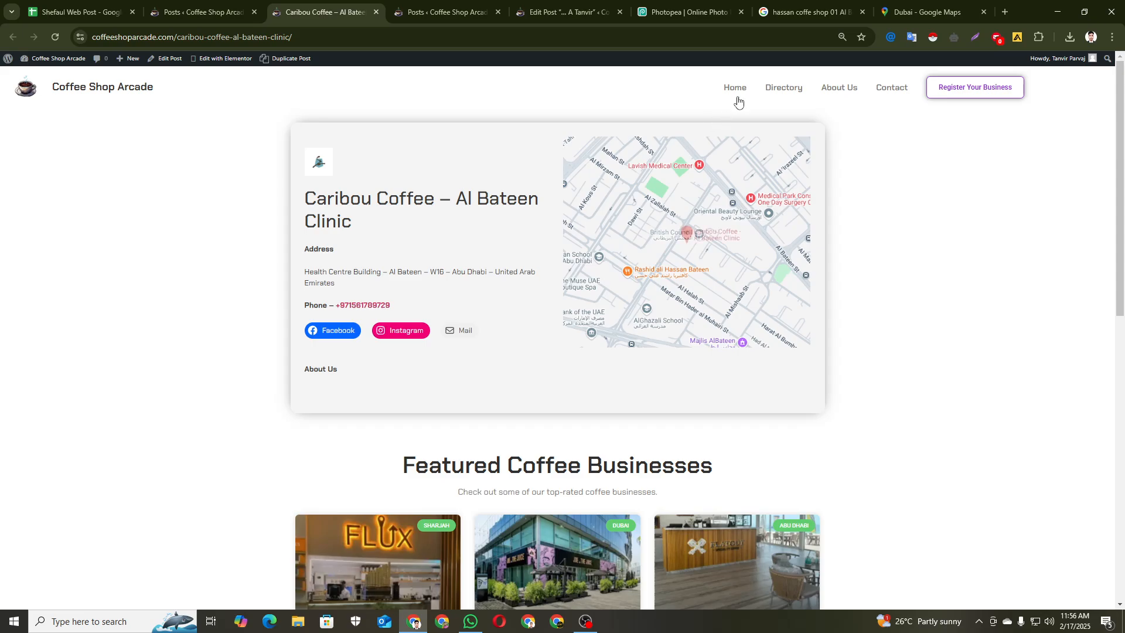
pyautogui.click(792, 88)
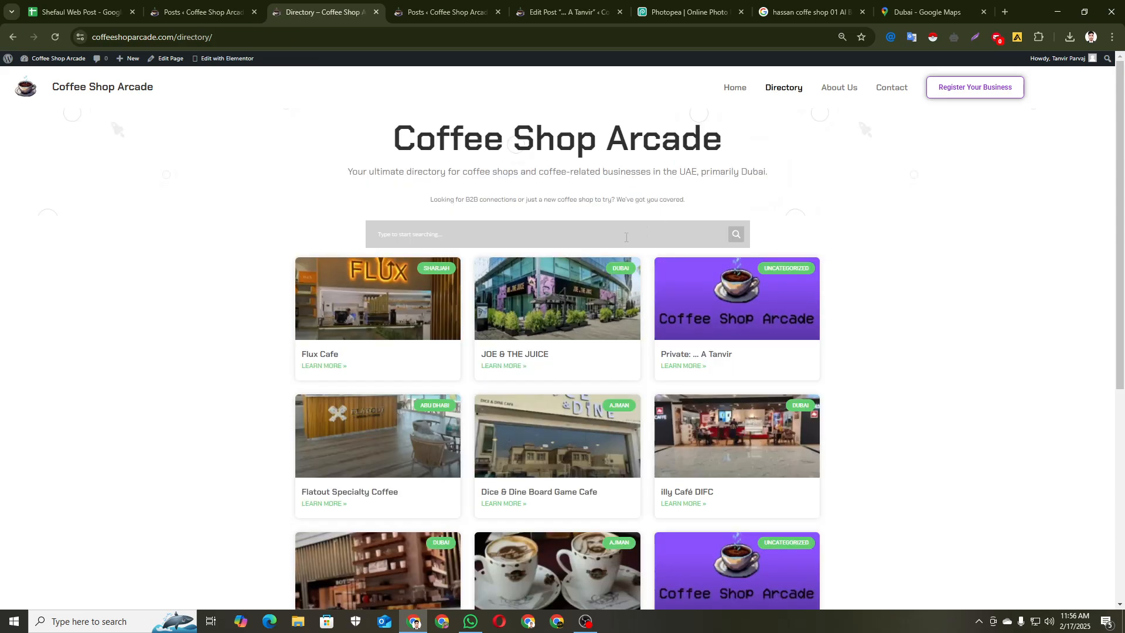
pyautogui.scroll(-4, 580, 328)
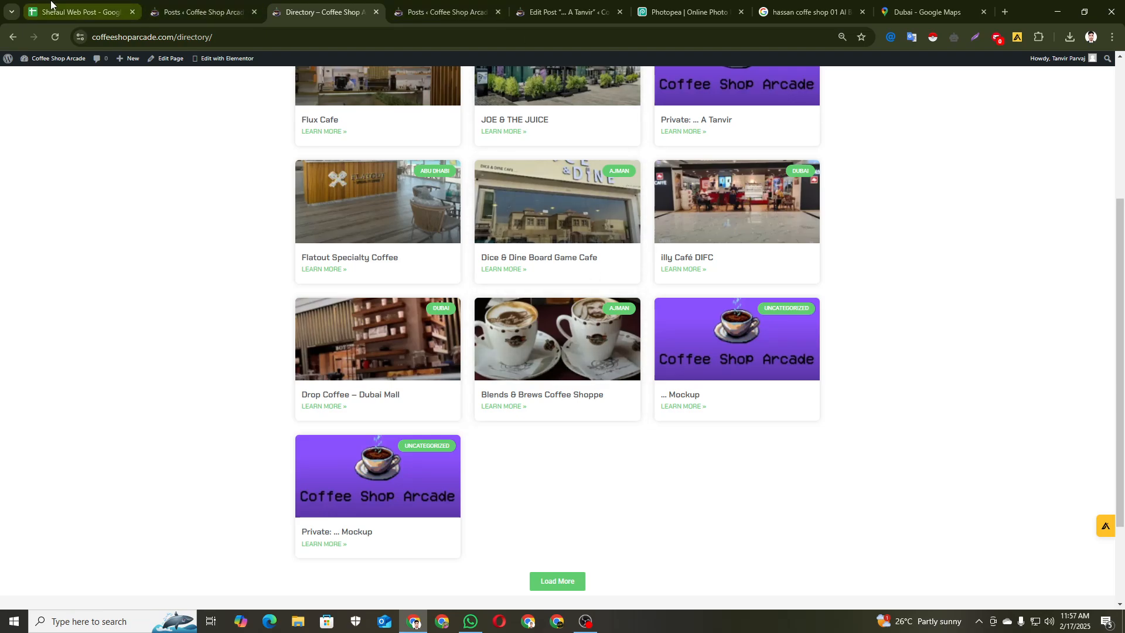
pyautogui.click(82, 12)
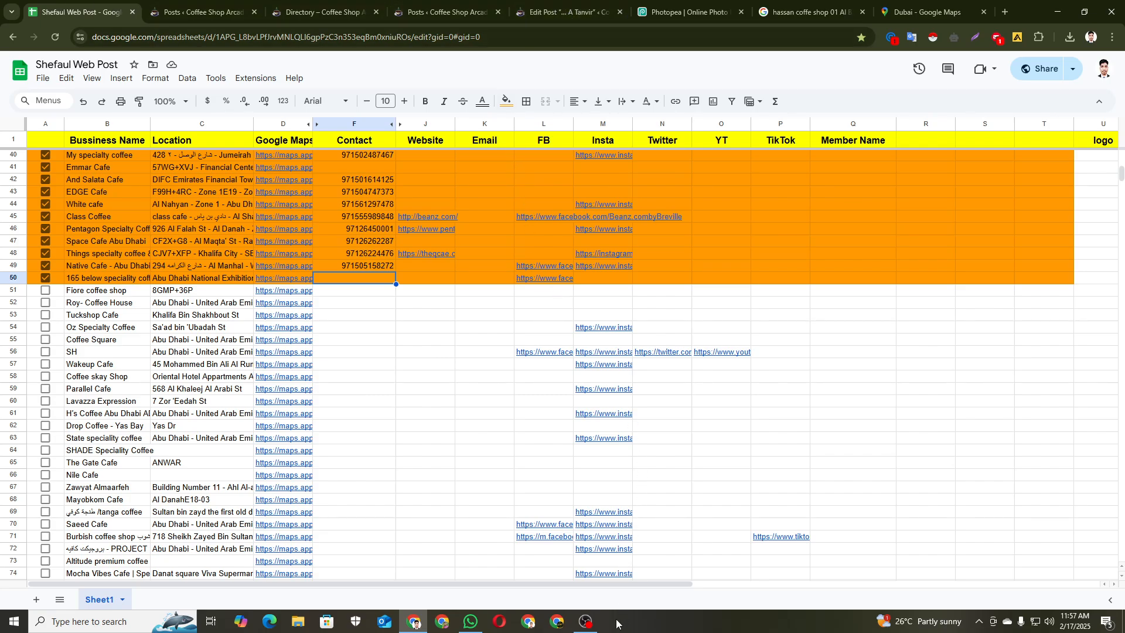
pyautogui.moveTo(586, 626)
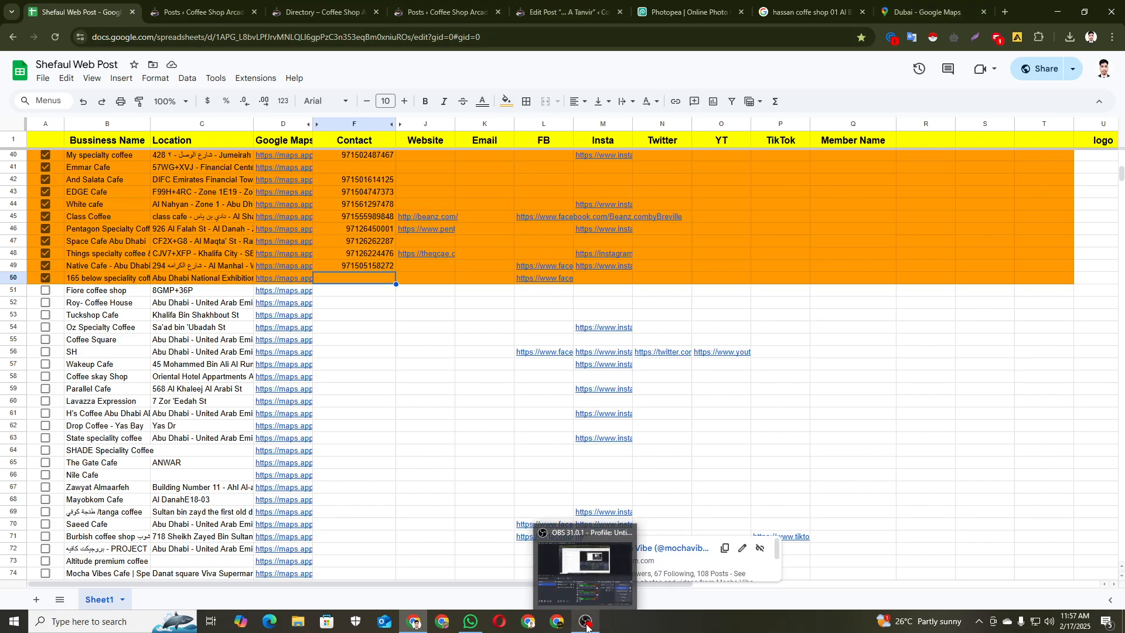
pyautogui.click(315, 8)
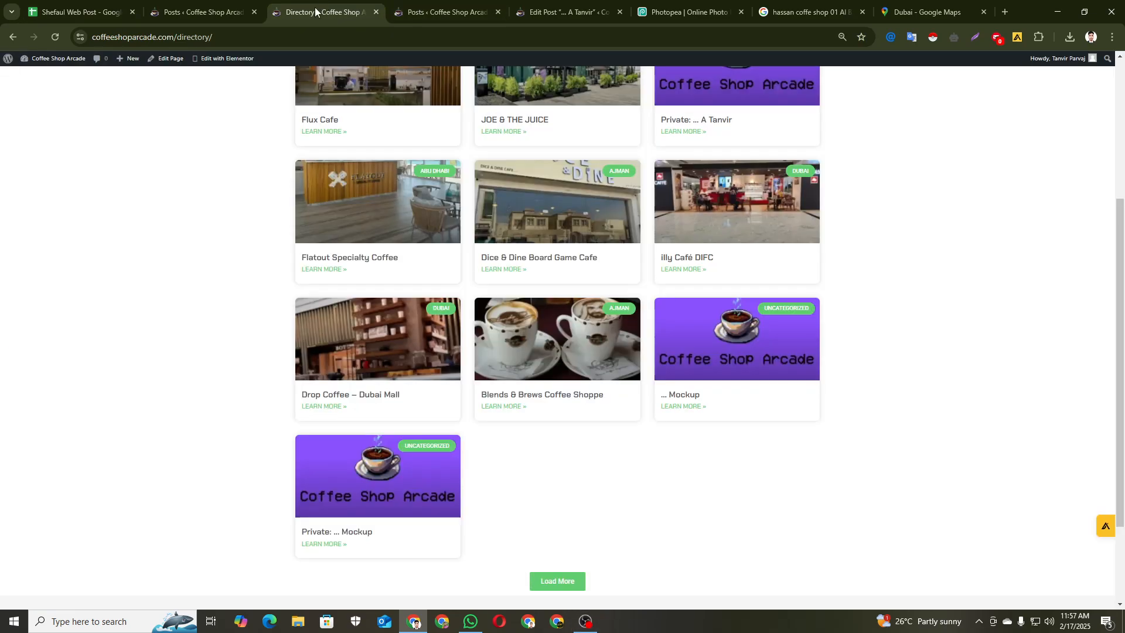
# Return to the WordPress posts list and sort the posts by title in ascending order
pyautogui.click(200, 11)
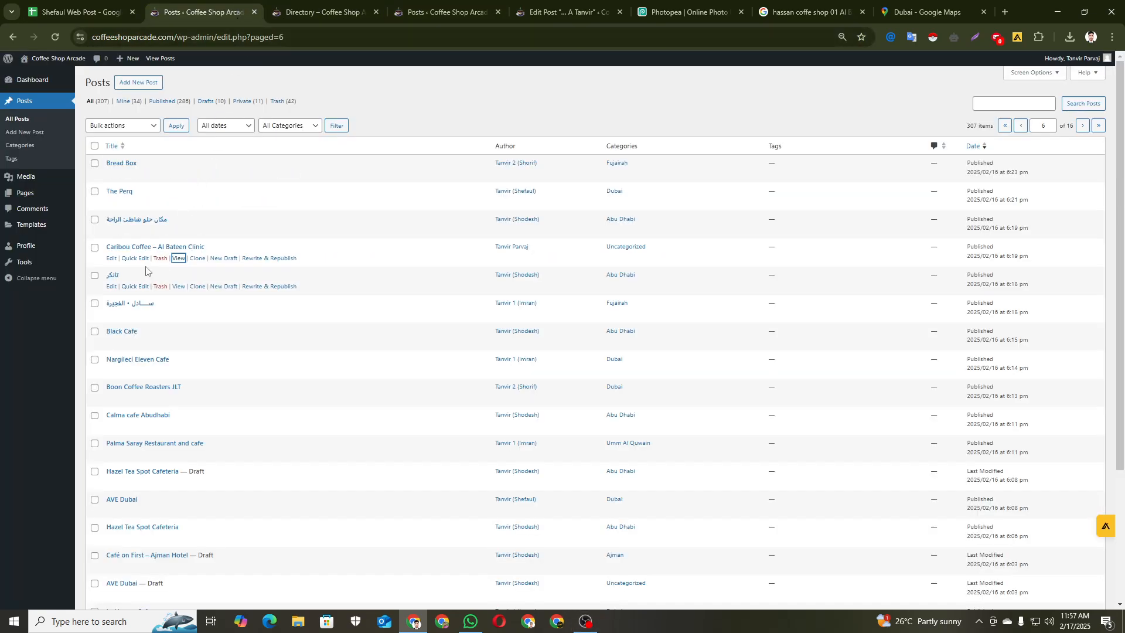
pyautogui.click(121, 150)
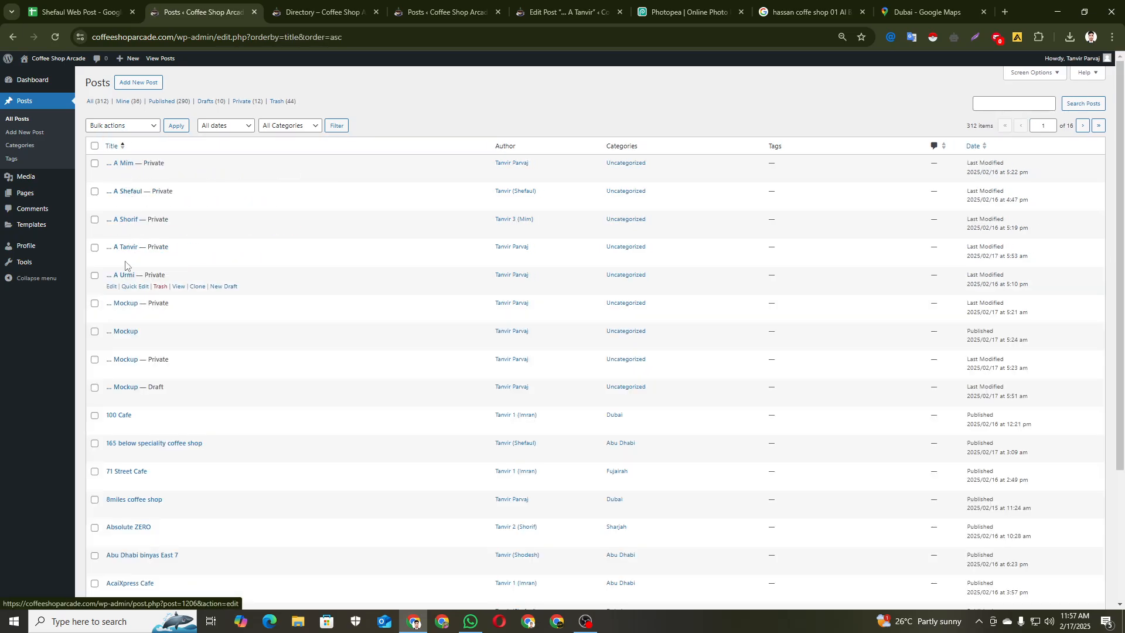